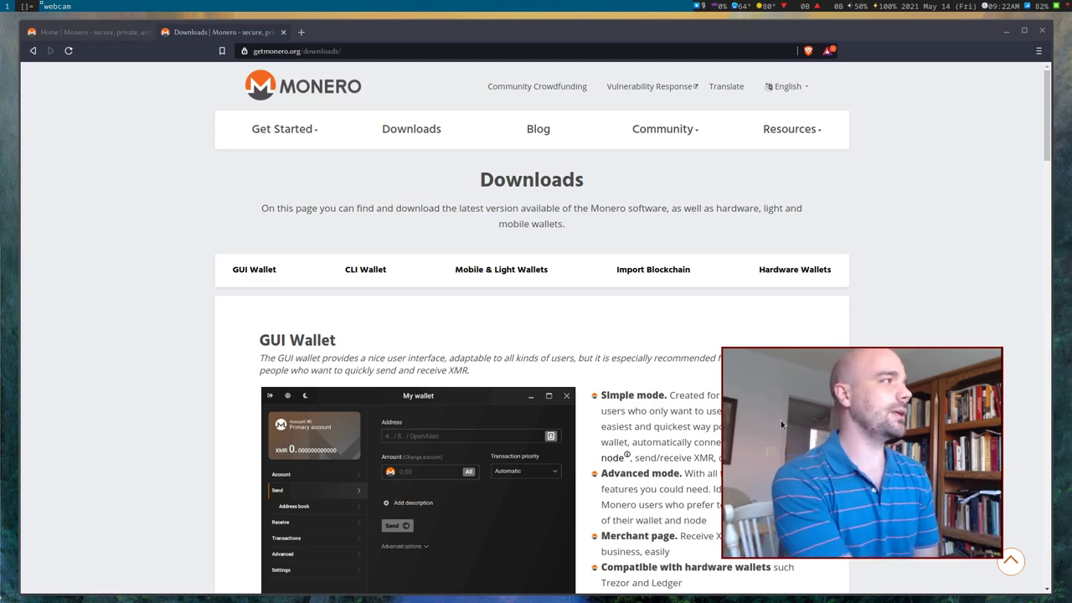
View the Monero home page tab, then return to the Downloads page.
left_click(71, 37)
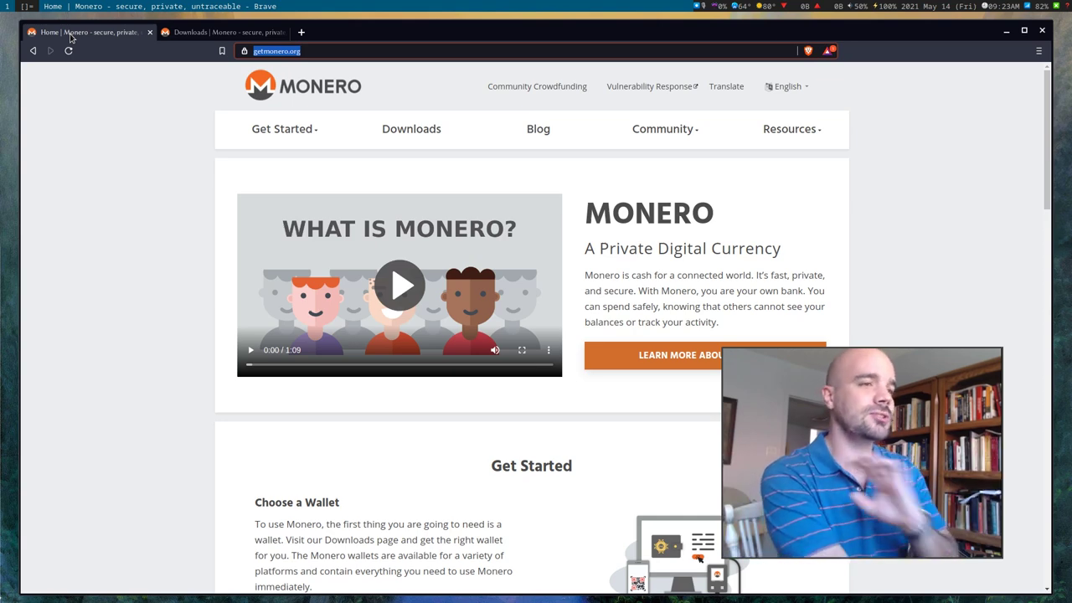
left_click(915, 255)
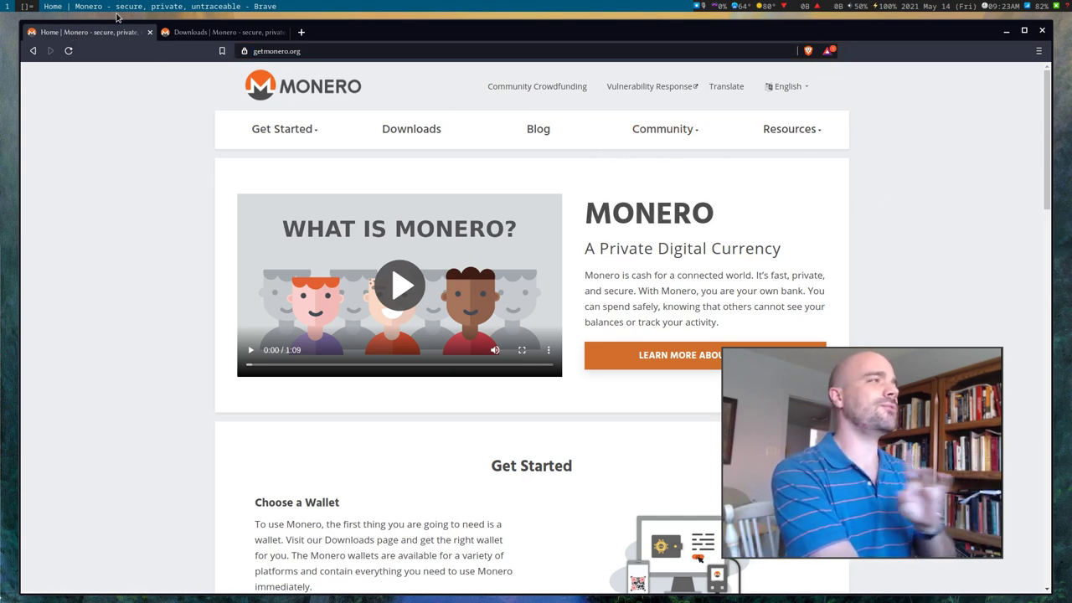
left_click(185, 30)
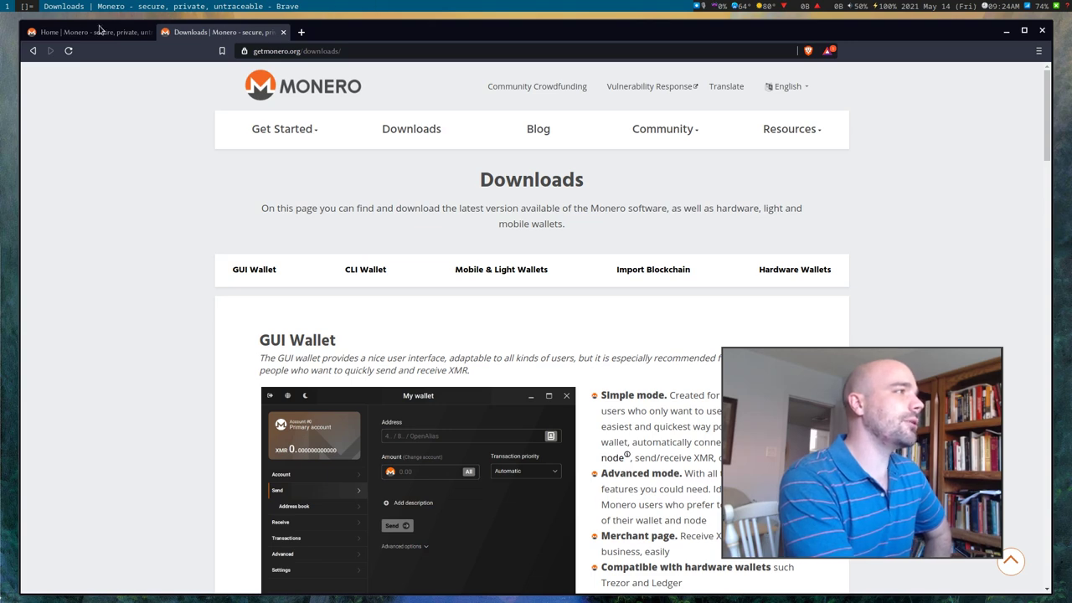
Scroll the Downloads page past the CLI section to the GUI Wallet 0.17.2.2 download links.
key("ctrl+Page_Up")
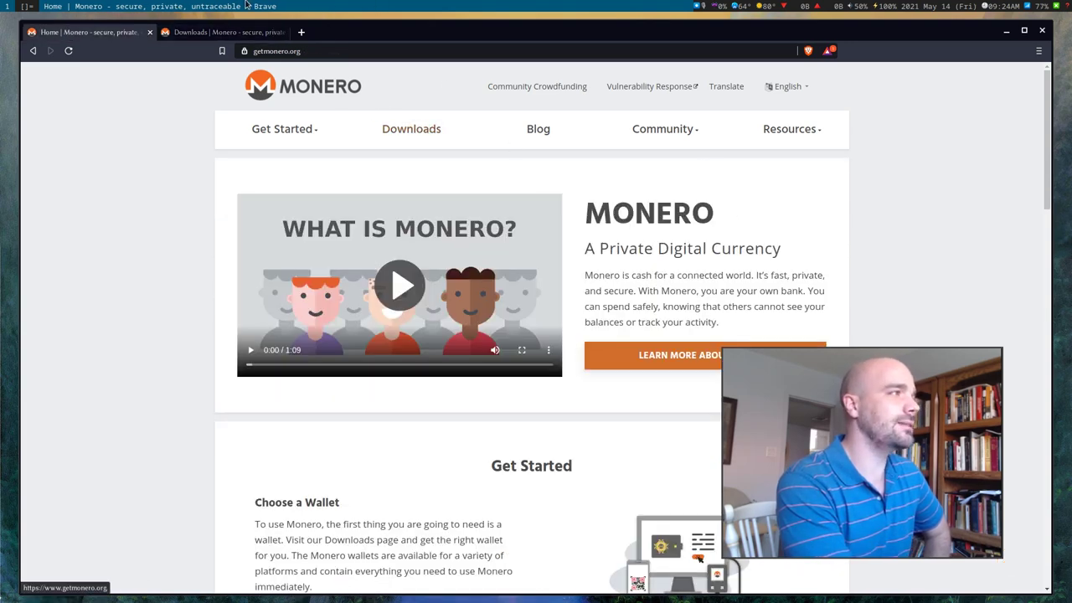
left_click(222, 31)
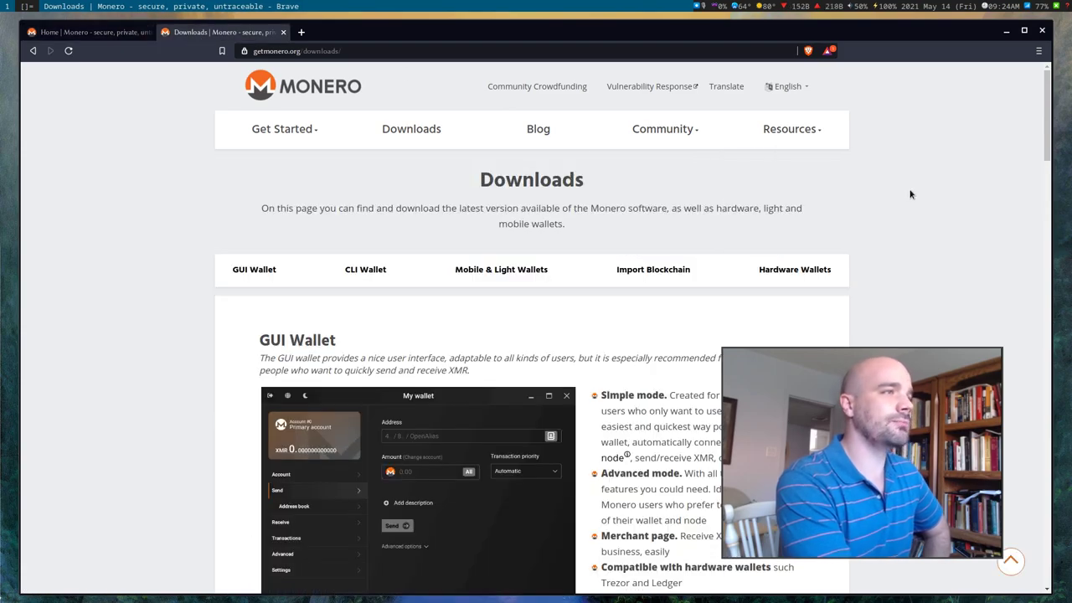
scroll(913, 195, "down", 5)
scroll(914, 196, "down", 10)
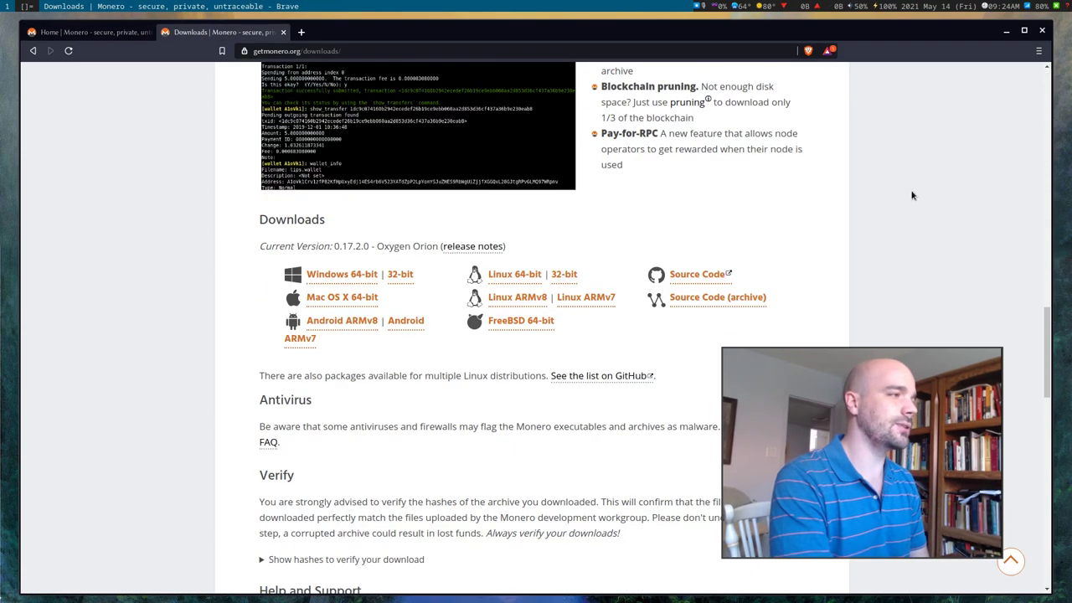
scroll(914, 195, "up", 5)
scroll(913, 195, "down", 2)
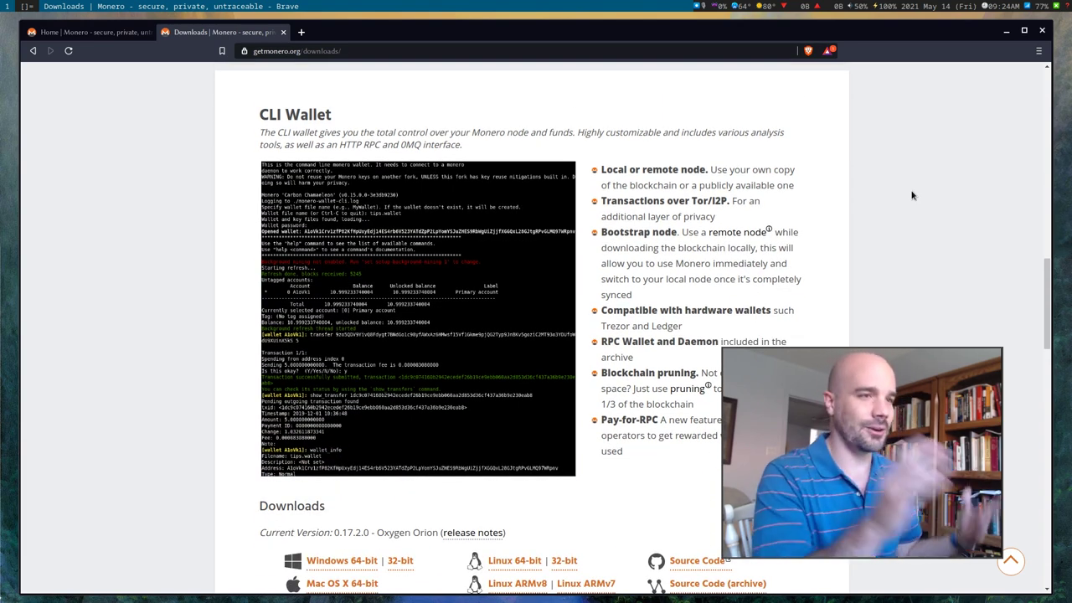
scroll(913, 195, "up", 10)
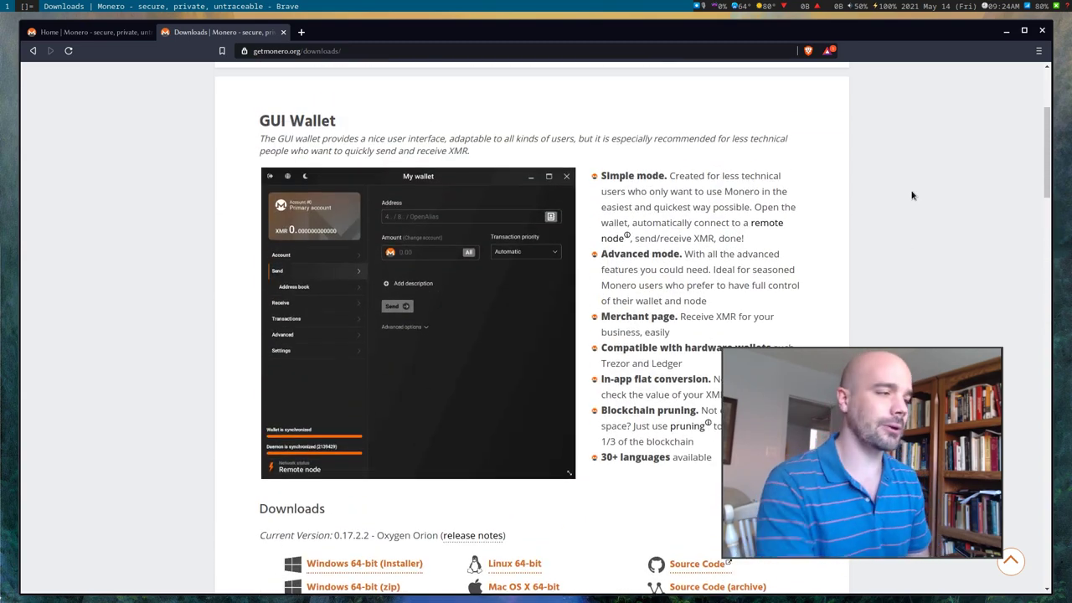
scroll(913, 196, "down", 3)
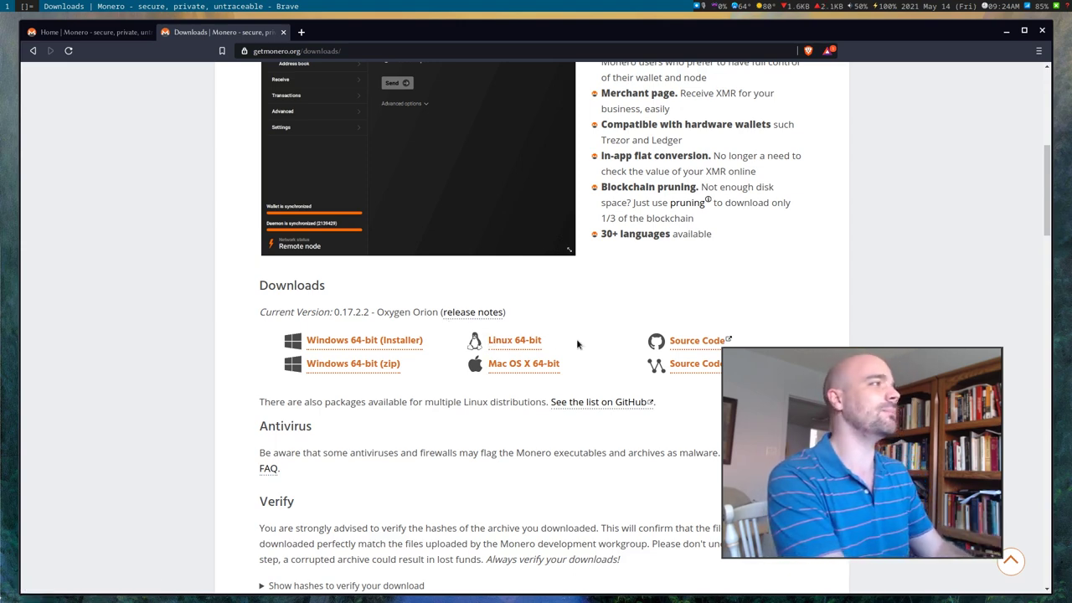
Run 'pacman -Ss monero' in a new st terminal on workspace 2.
key("super+2")
key("super+Return")
type("k")
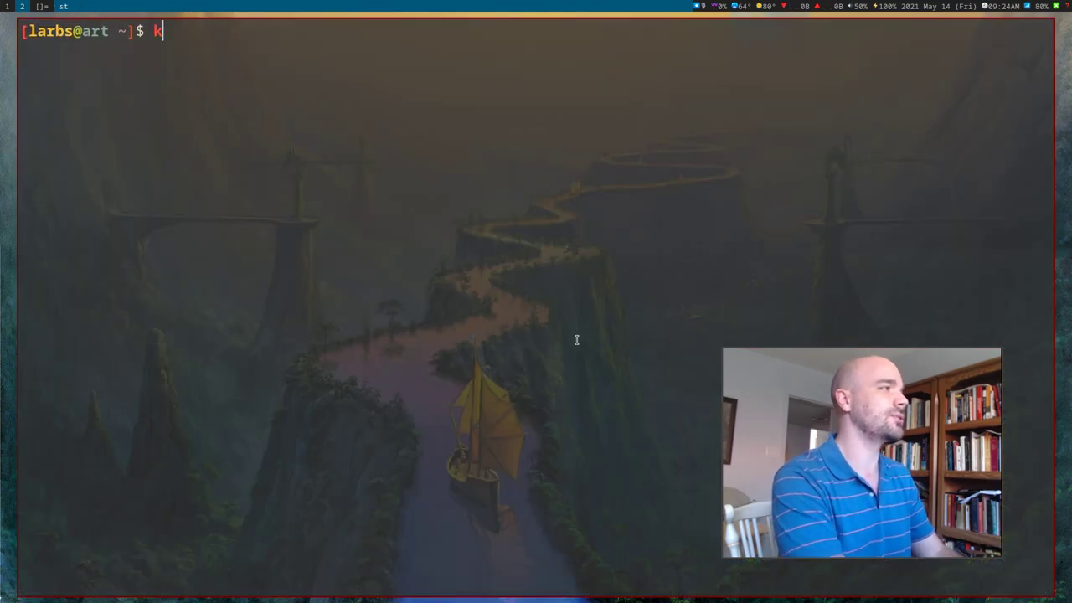
key("BackSpace")
type("pacman ")
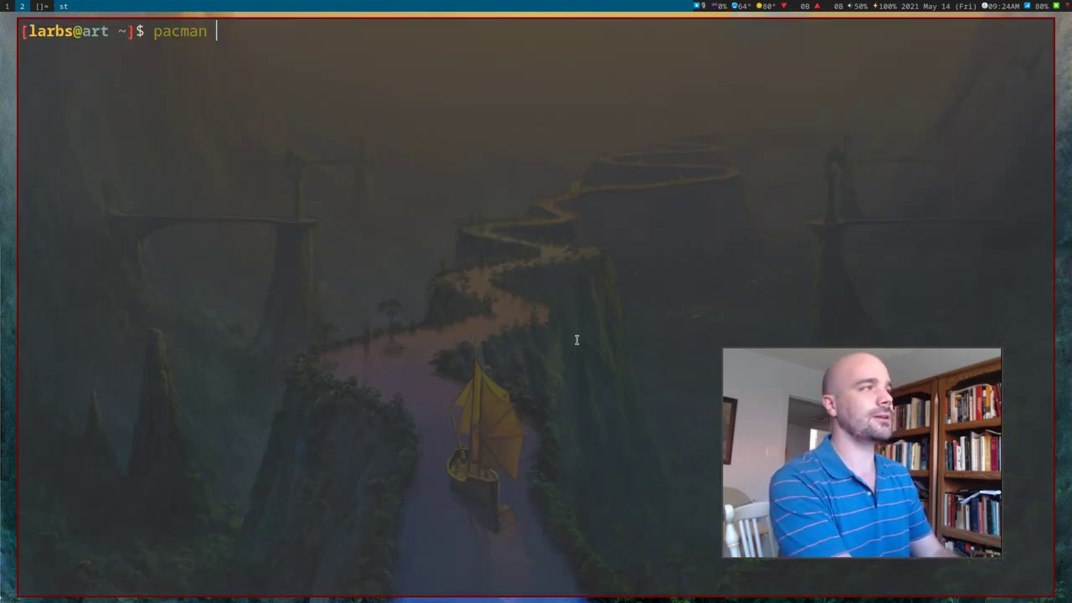
type("-Ss monero")
key("Return")
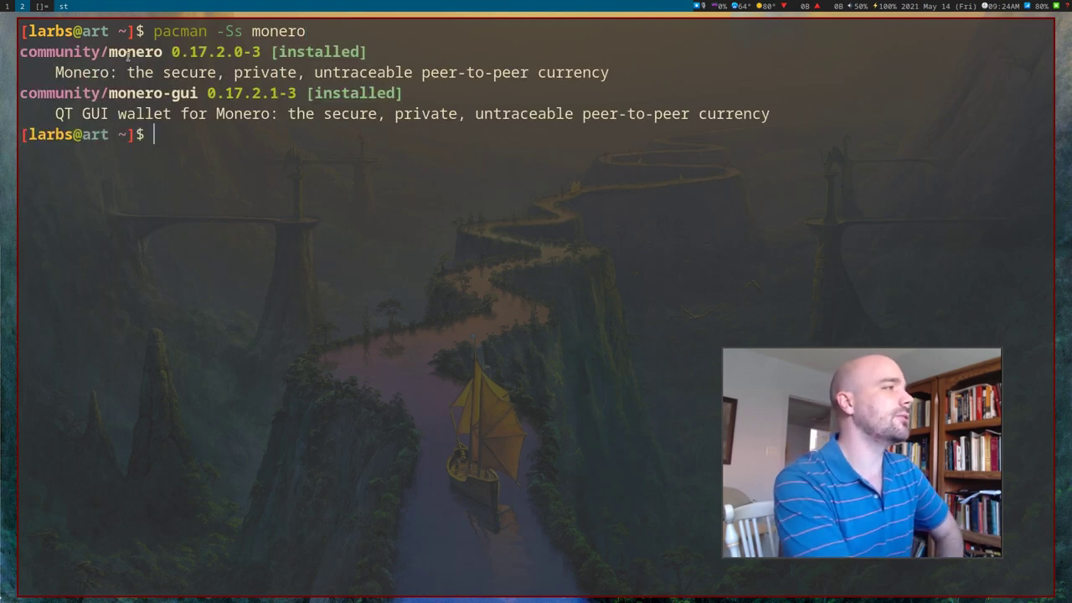
Highlight the installed monero 0.17.2.0-3 and monero-gui 0.17.2.1-3 result lines, then go back to the browser.
triple_click(137, 53)
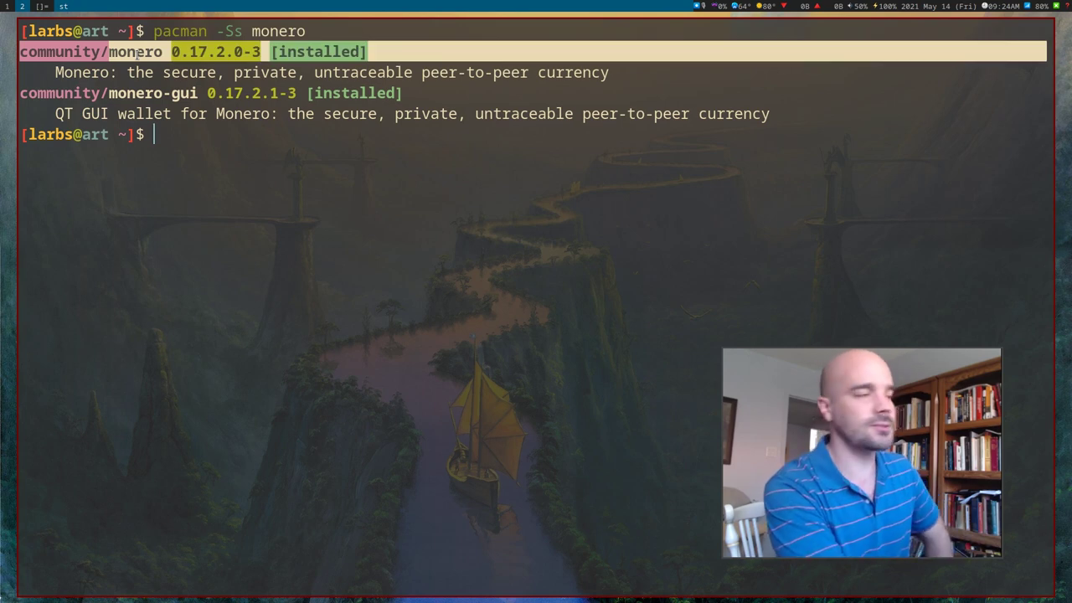
double_click(136, 53)
triple_click(136, 53)
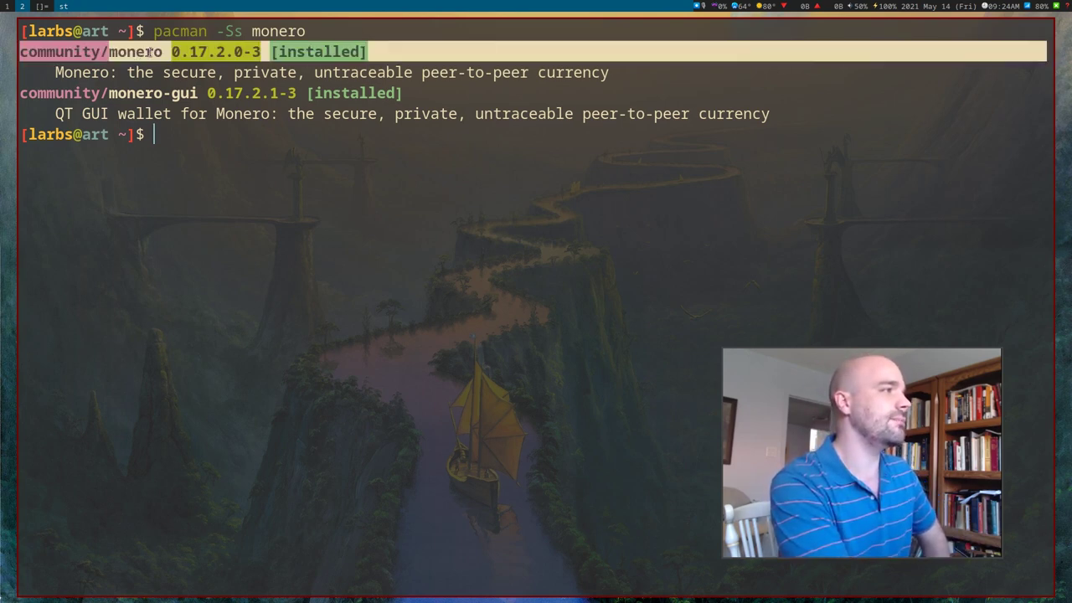
triple_click(149, 52)
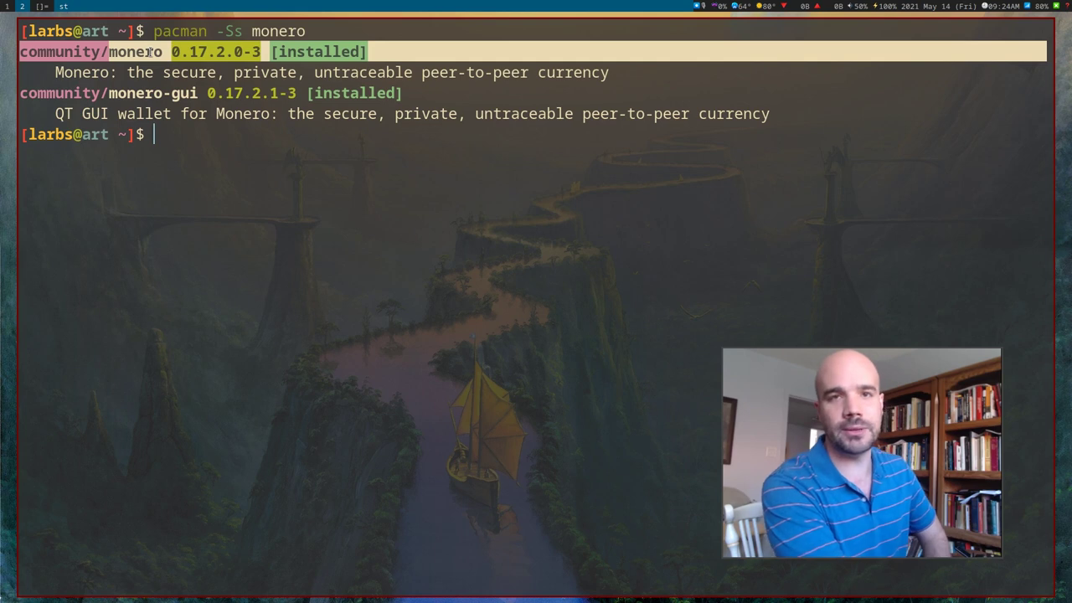
triple_click(123, 93)
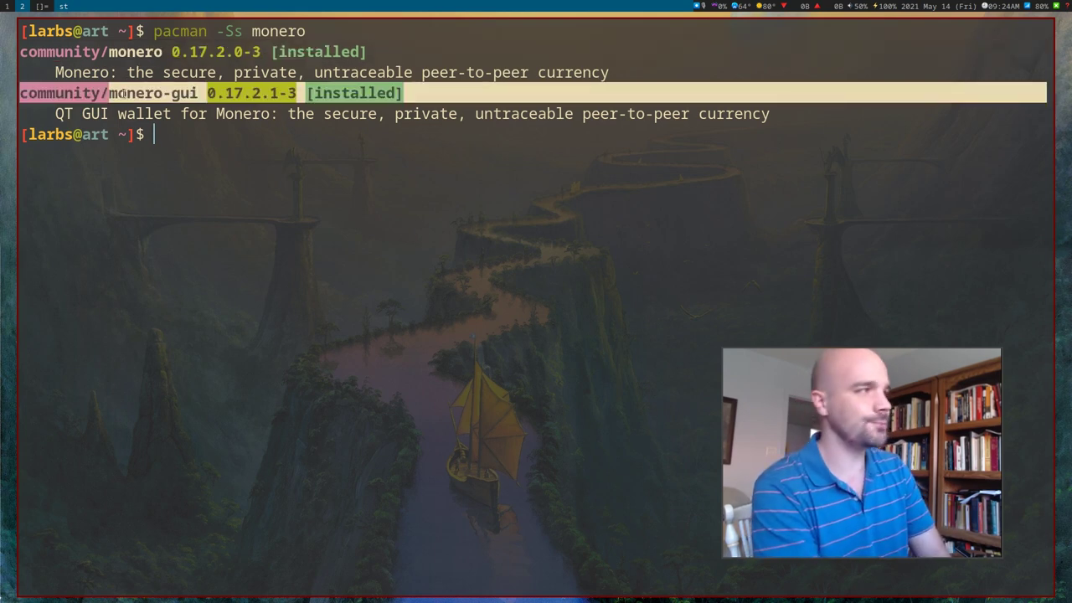
left_click(123, 94)
key("super+1")
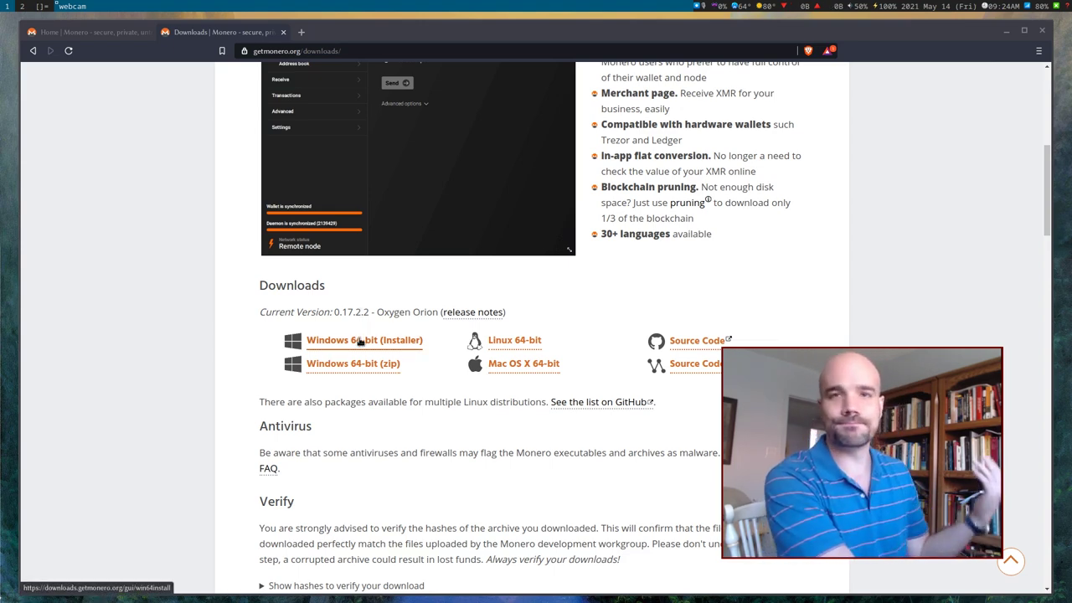
Run monero-wallet-gui in the workspace 2 terminal to start the GUI wallet.
key("super+2")
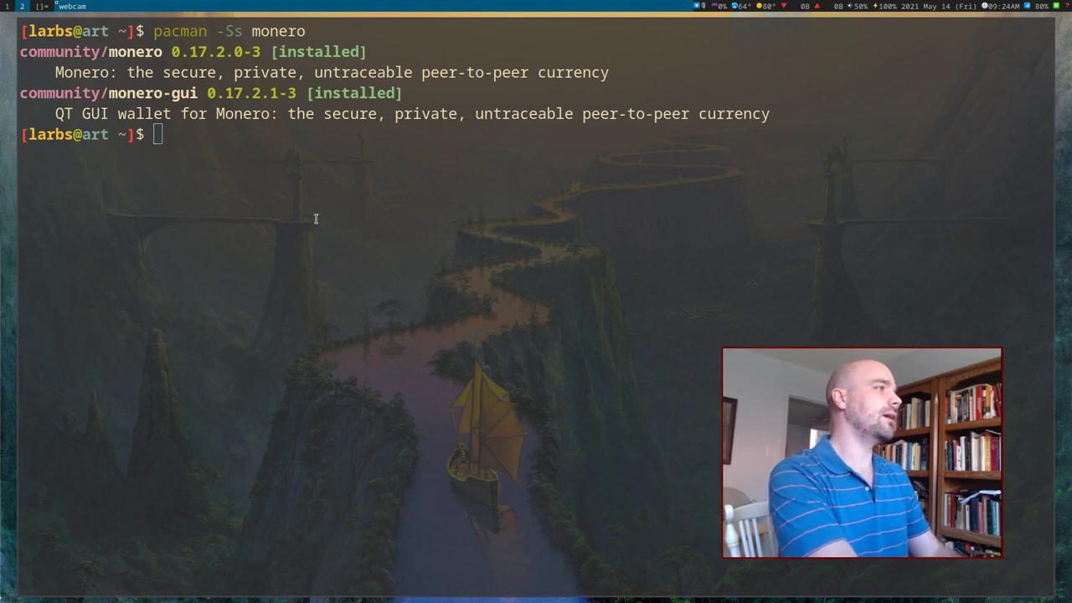
left_click(309, 114)
type("monero-")
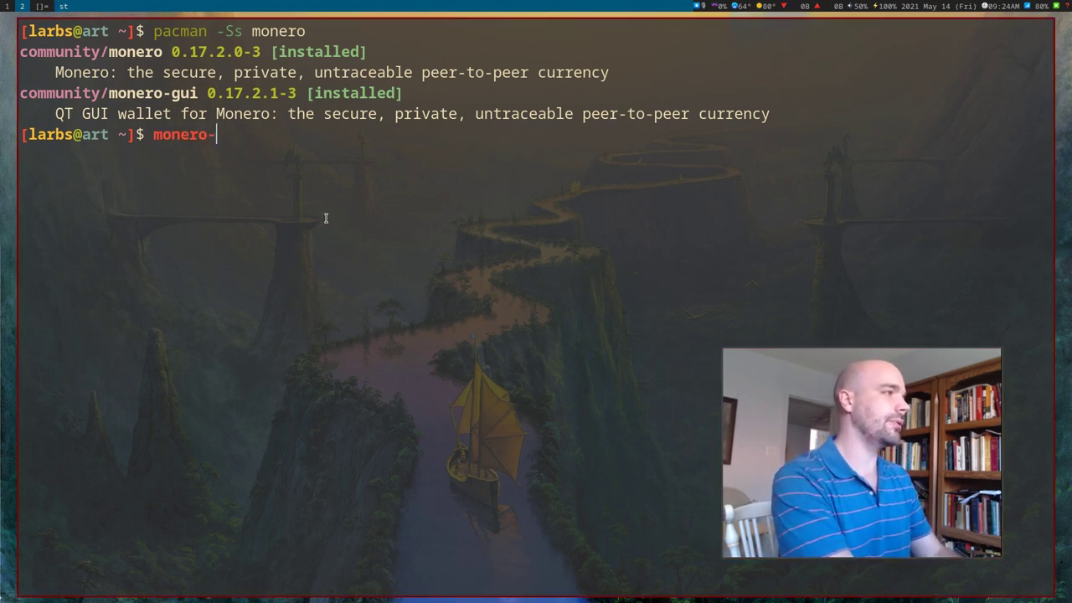
type("wallet-gui")
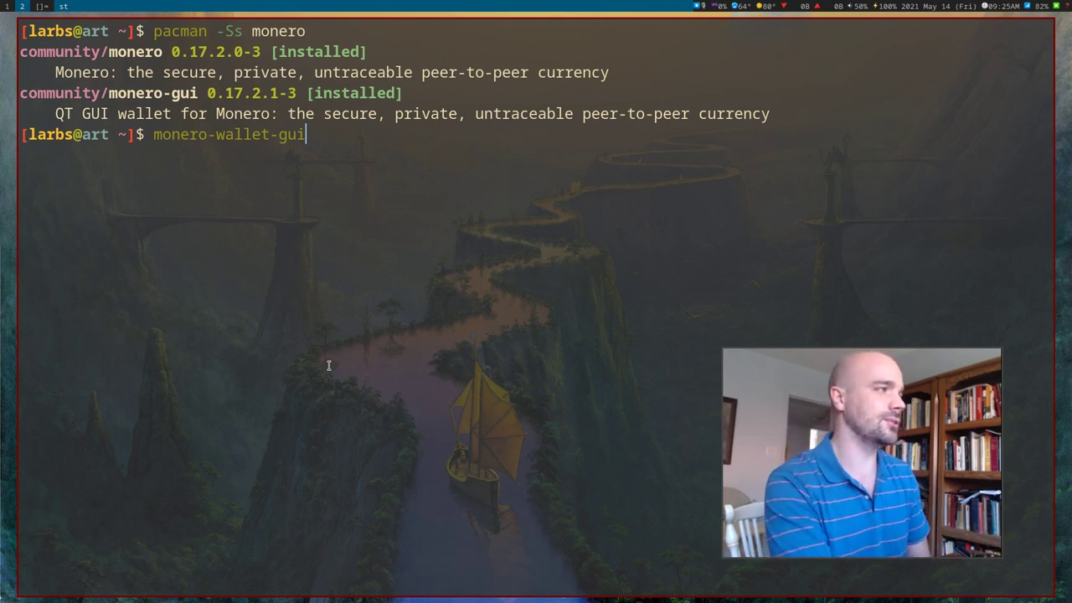
key("Return")
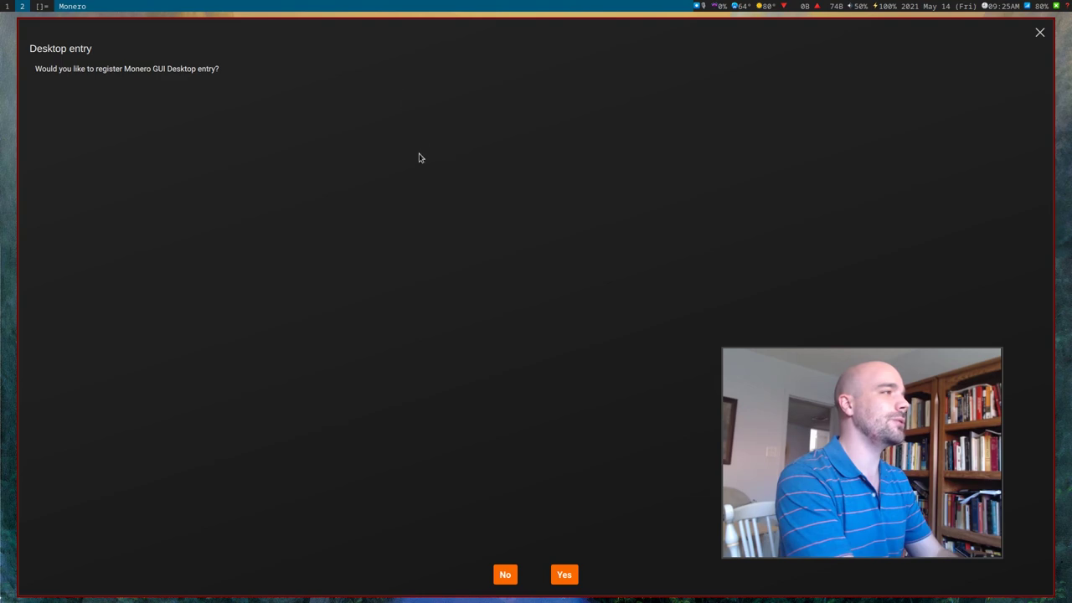
Register the Monero GUI desktop entry and continue past the language screen to Mode selection.
left_click(564, 576)
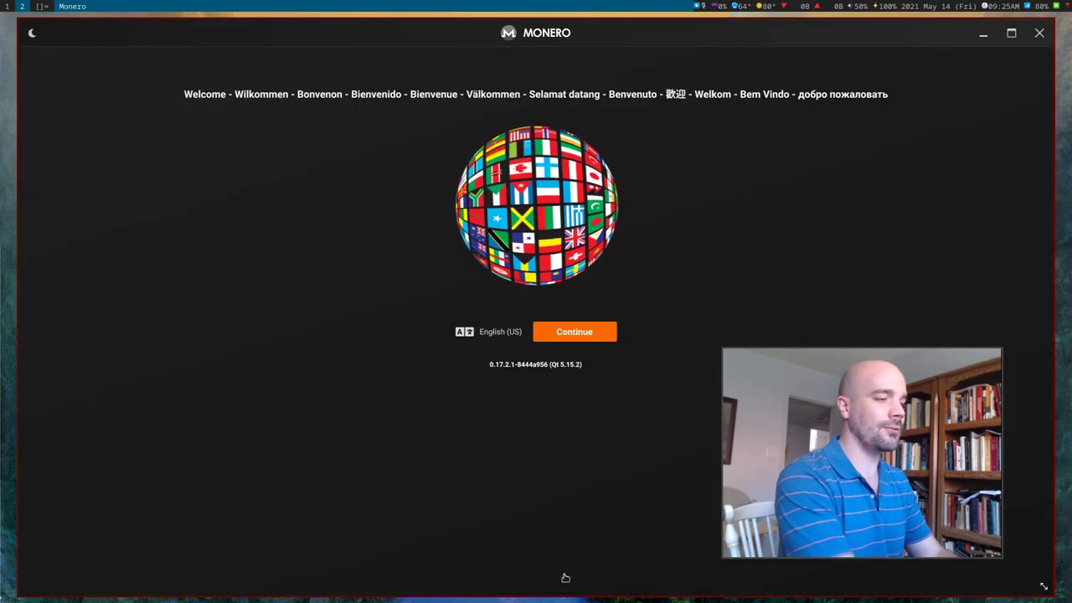
left_click_drag(815, 504, 163, 484)
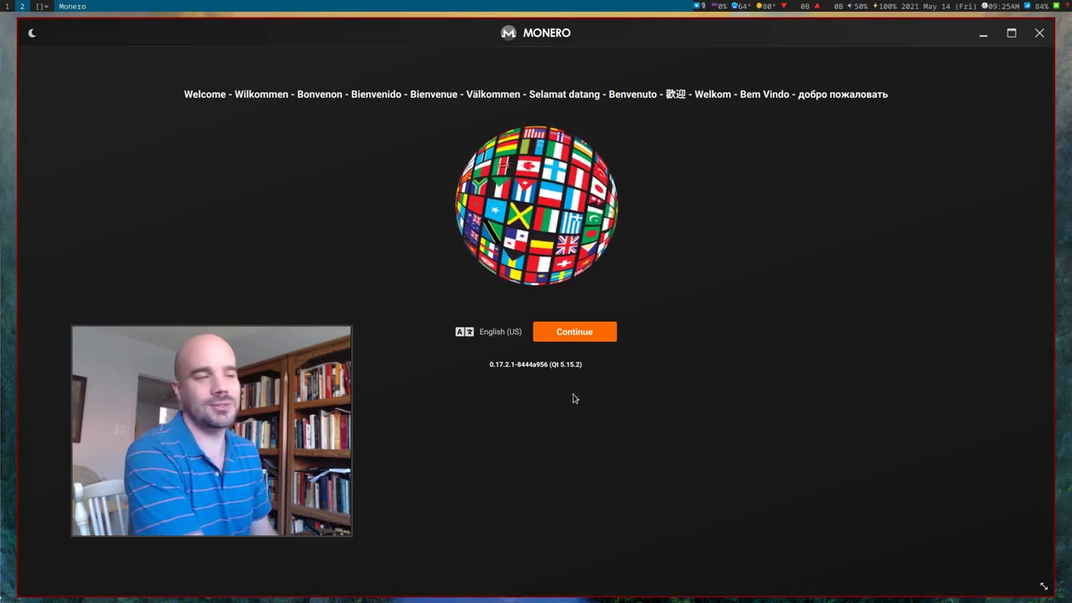
left_click(563, 335)
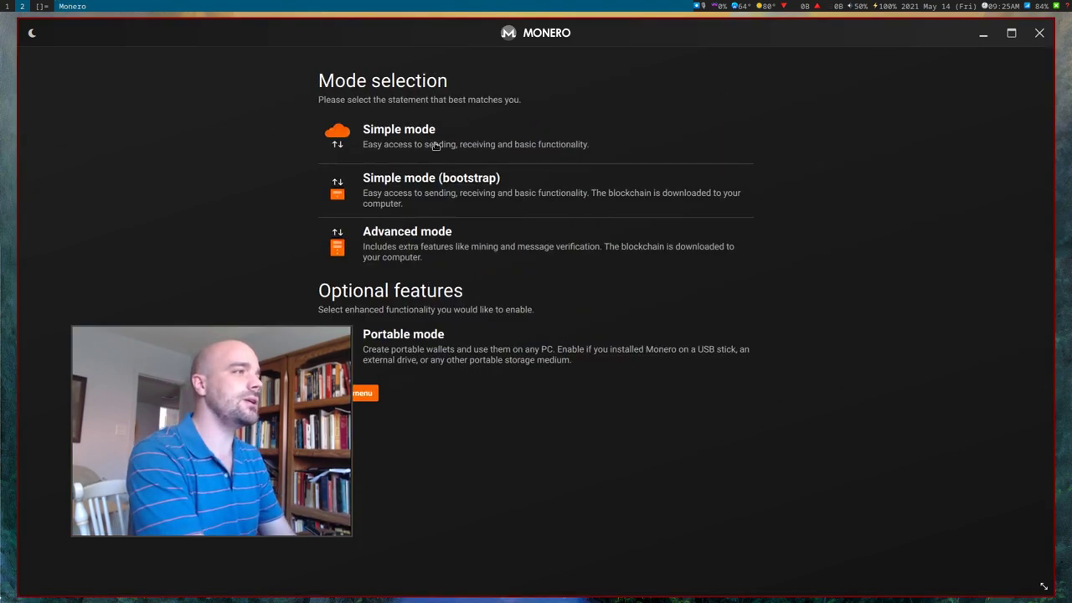
left_click_drag(303, 379, 231, 365)
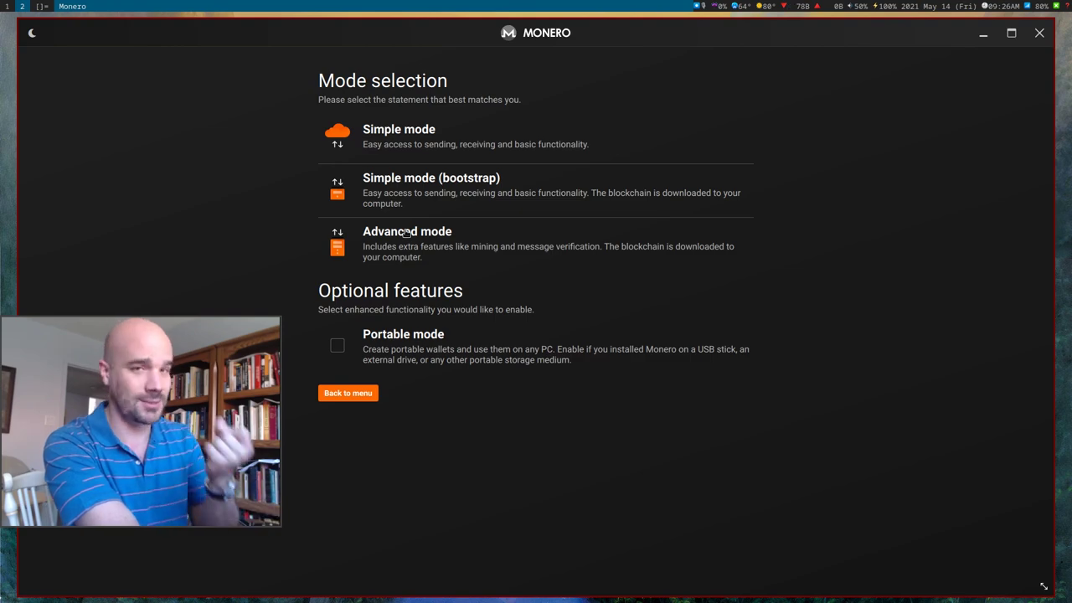
Choose Simple mode, acknowledge the third-party server privacy implications, and continue.
left_click(411, 143)
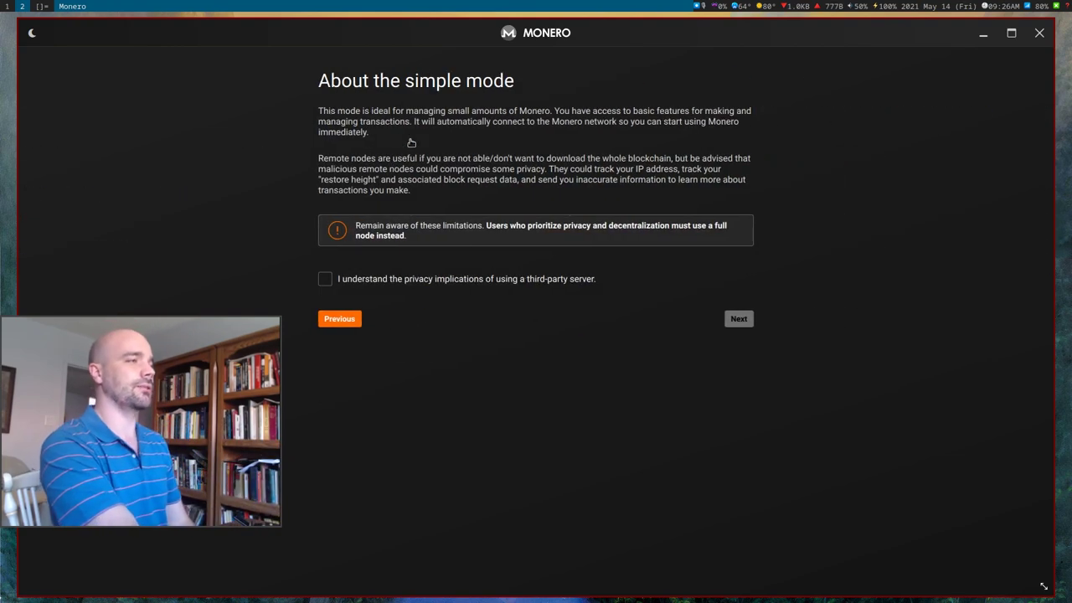
left_click(323, 280)
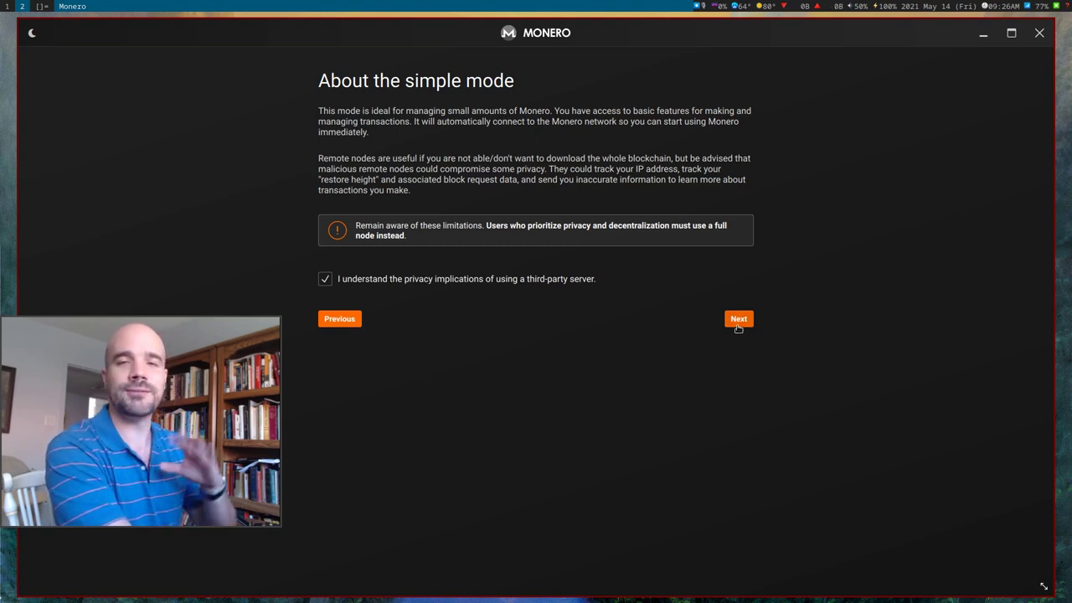
left_click(739, 321)
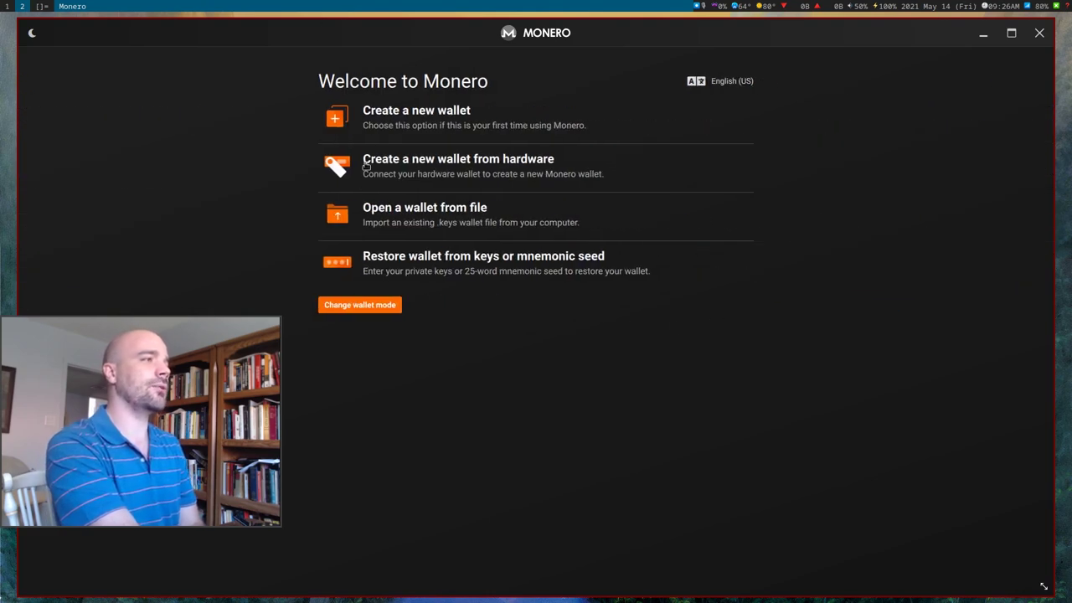
Create a new wallet named 'wallet' with location ~/.local/share/monero.
left_click(397, 123)
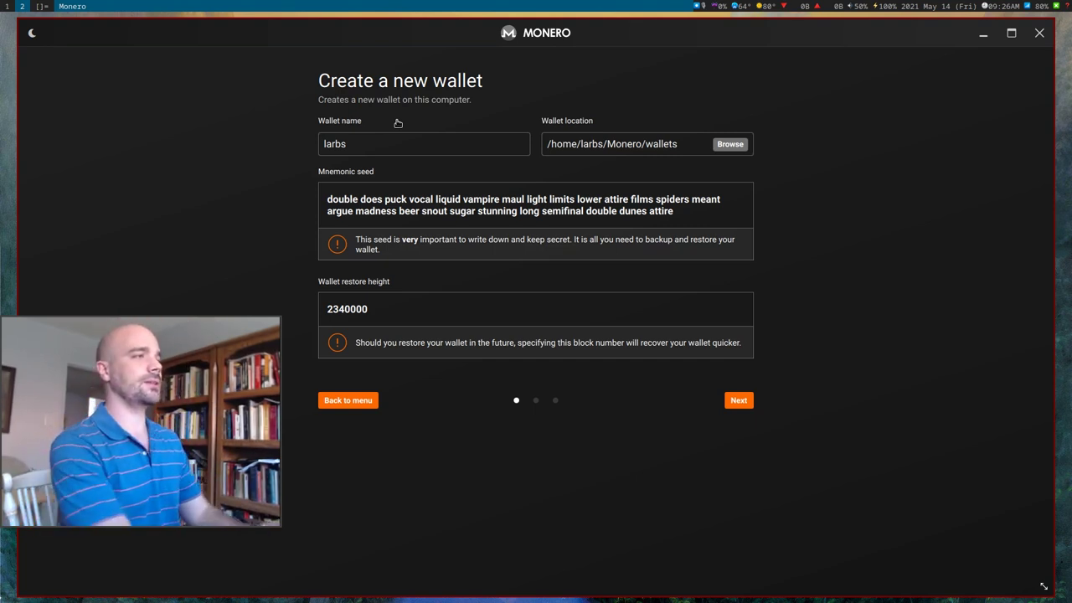
double_click(384, 153)
type("wallet")
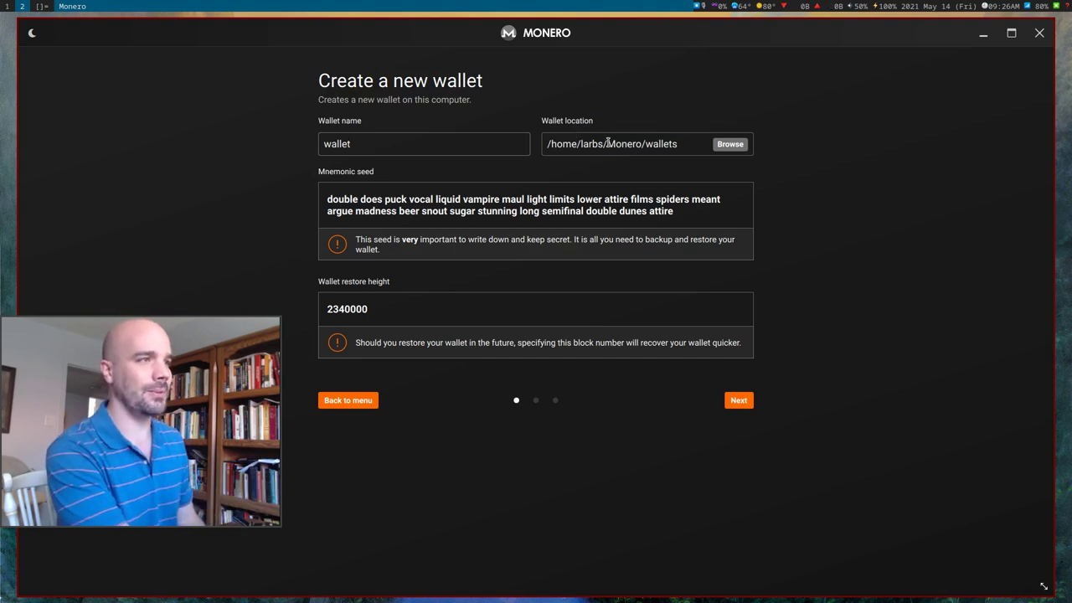
left_click_drag(606, 143, 776, 146)
key("BackSpace")
type(".loca/")
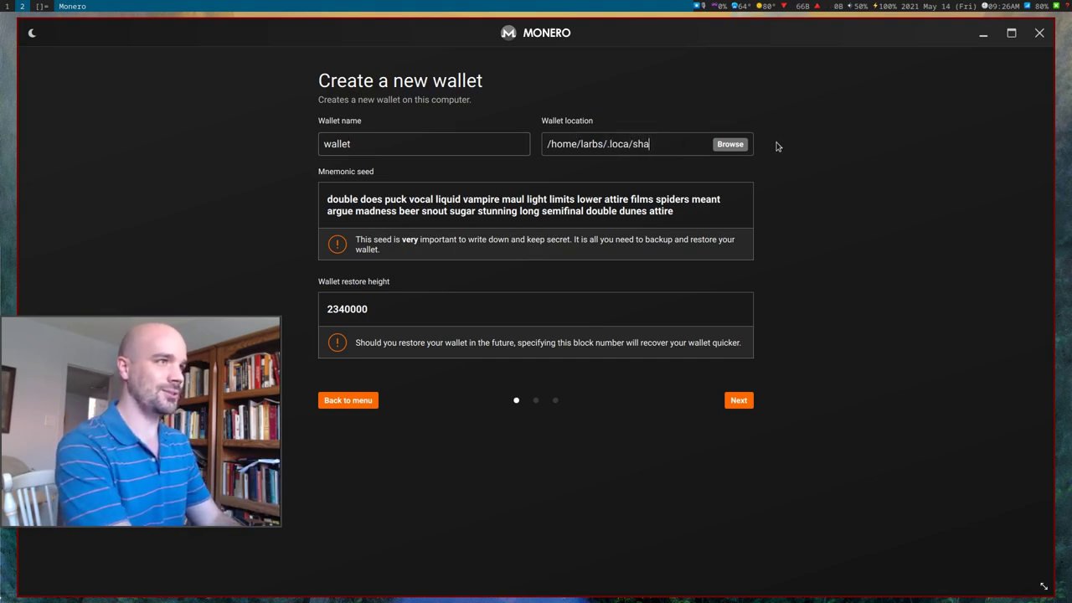
key("BackSpace")
key("BackSpace")
key("BackSpace")
key("BackSpace")
type("l/")
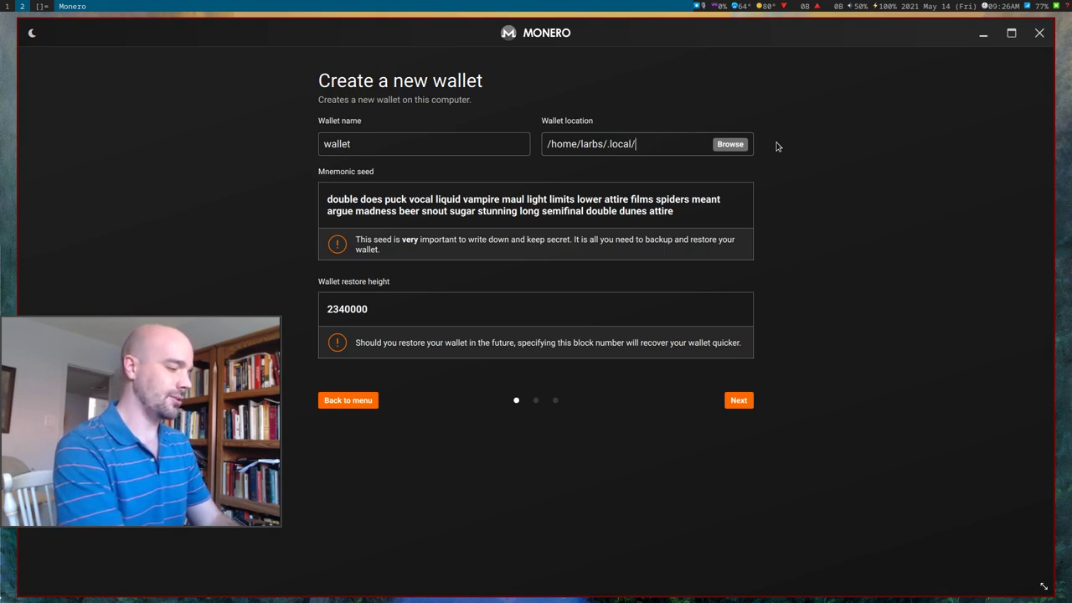
type("share/monero")
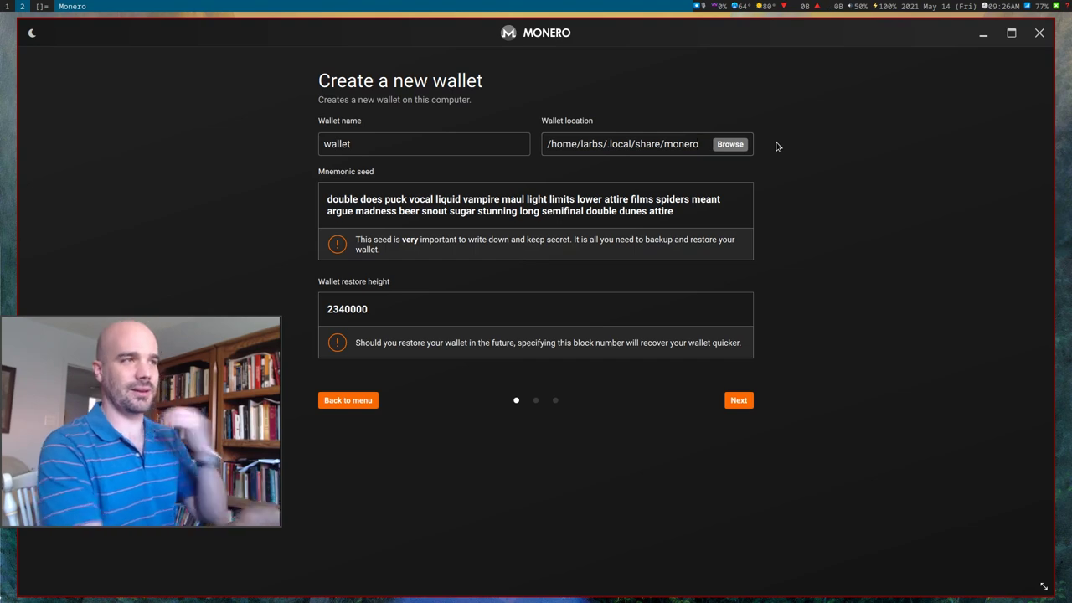
Select the generated mnemonic seed for backup and highlight the restore height 2340000.
triple_click(356, 200)
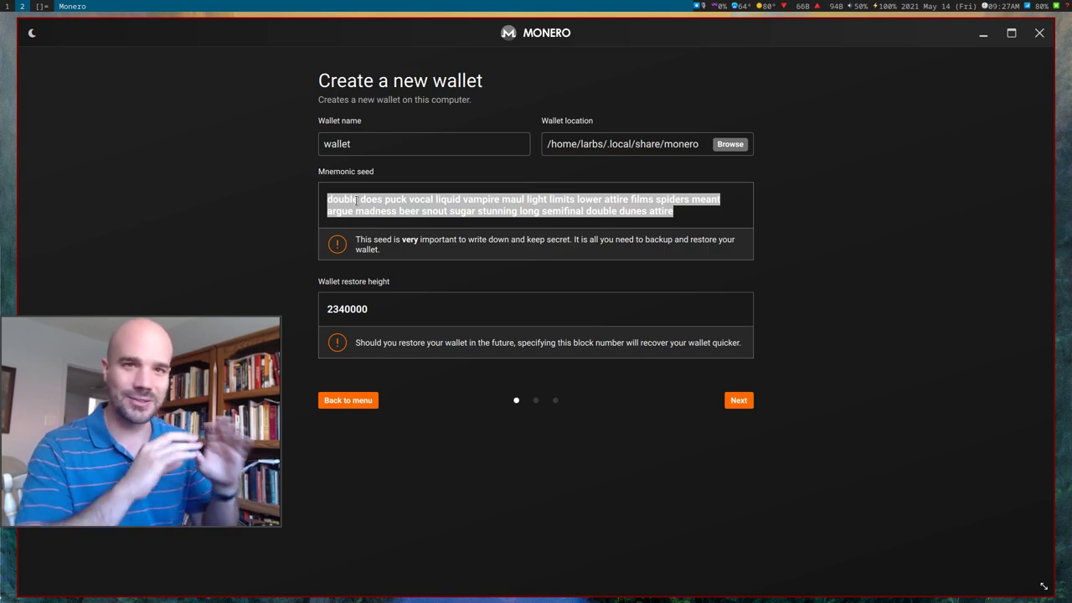
left_click(442, 211)
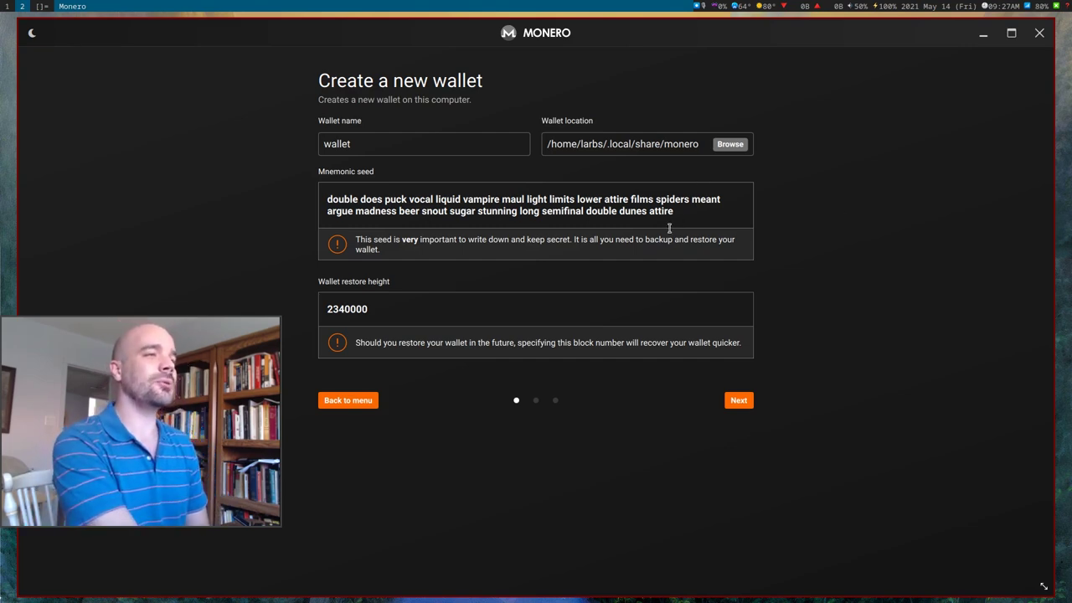
triple_click(671, 202)
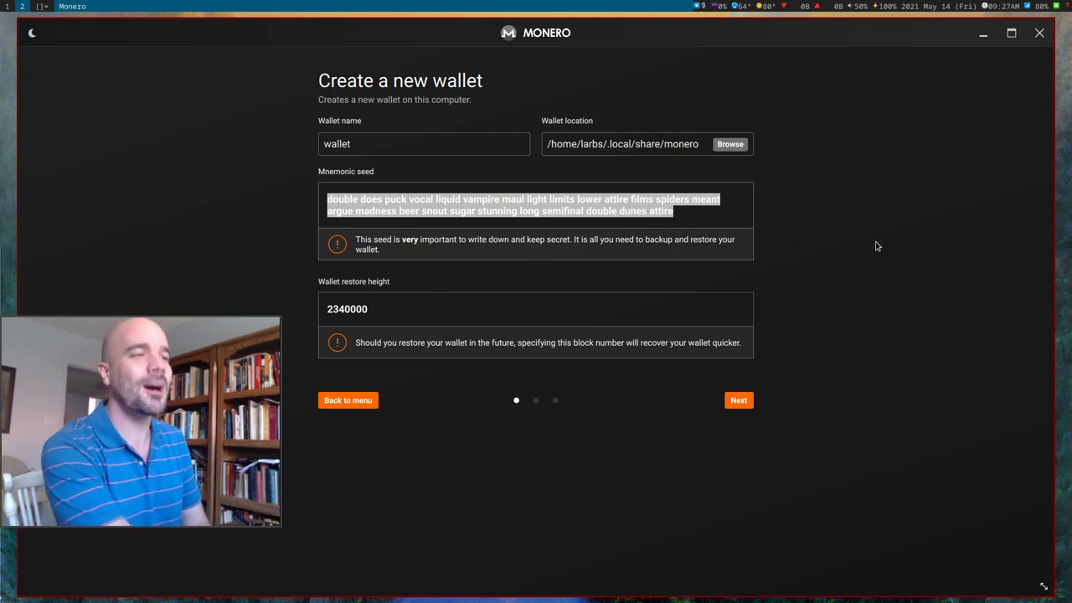
left_click(691, 207)
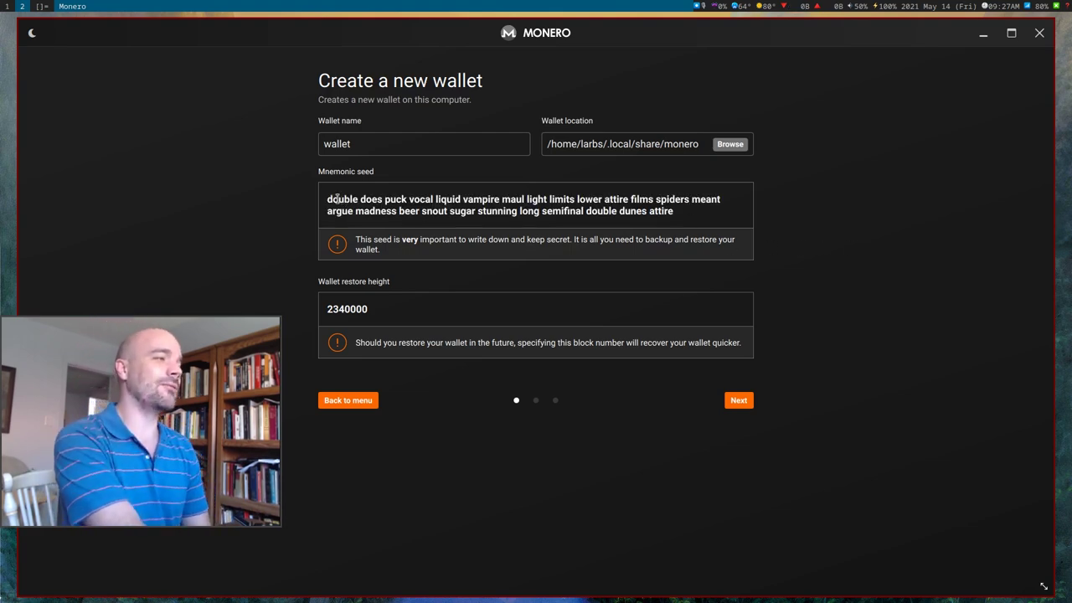
left_click_drag(321, 199, 743, 214)
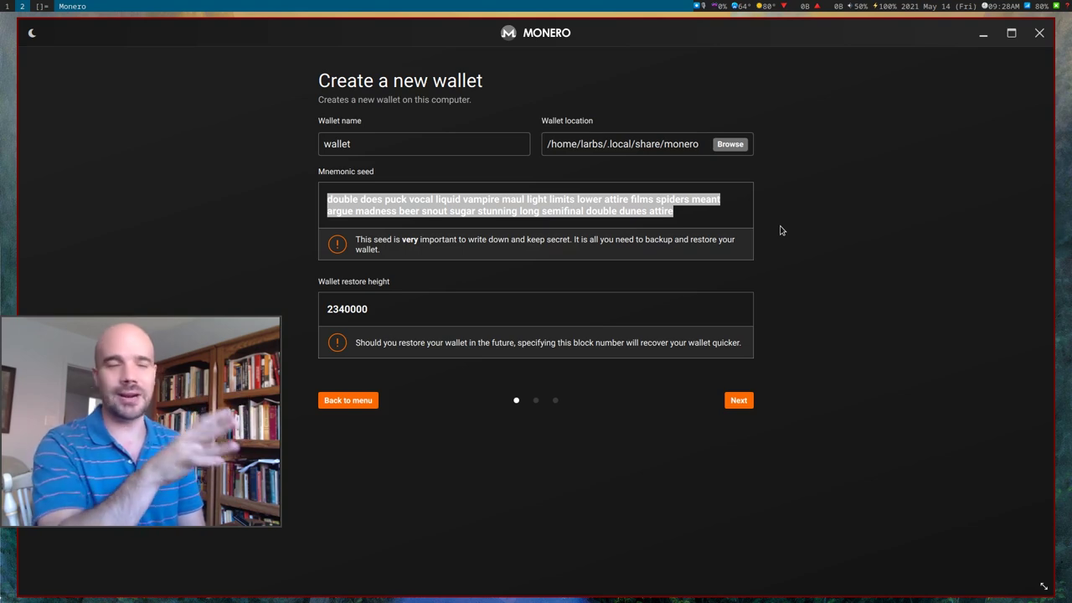
left_click(574, 324)
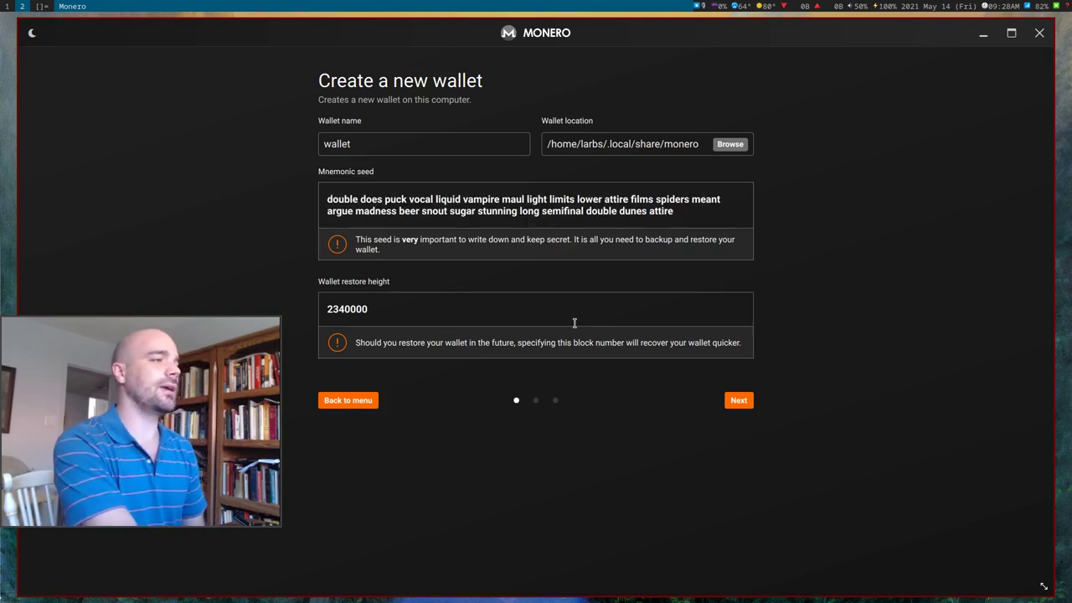
left_click(496, 220)
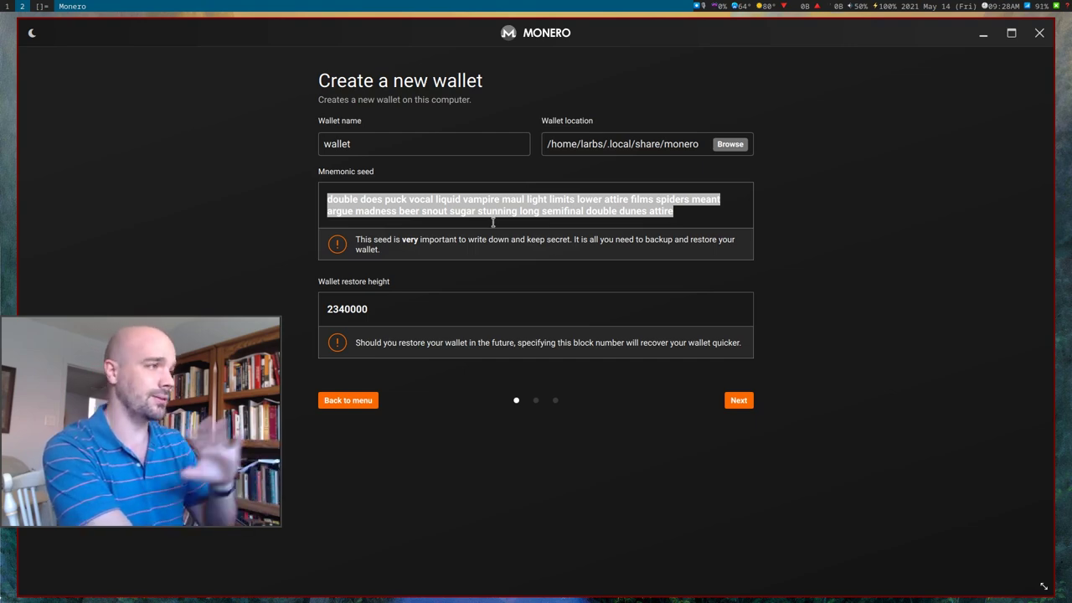
double_click(362, 310)
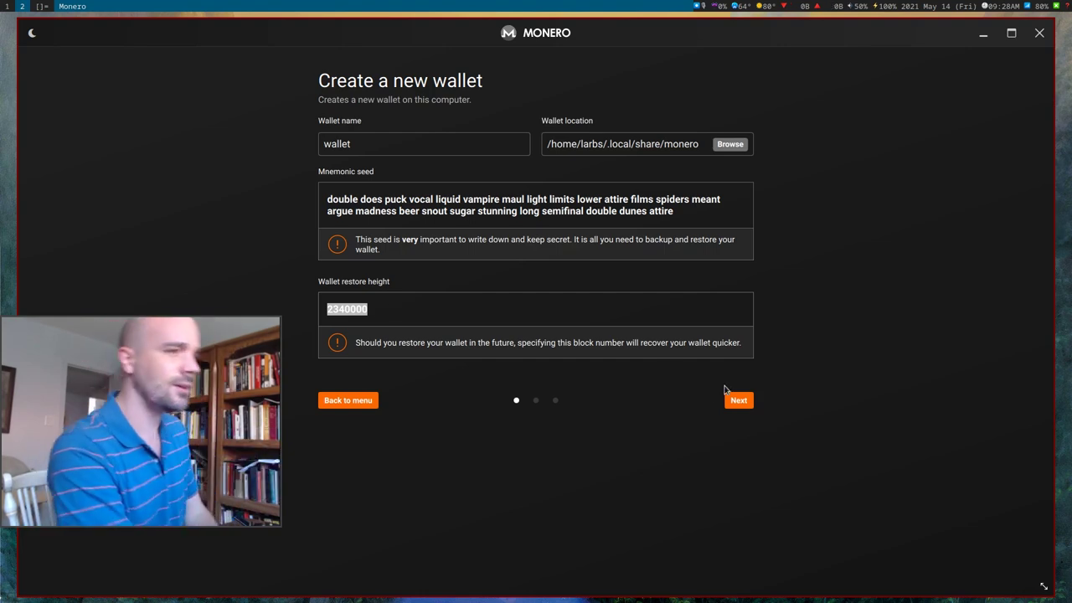
Enter and confirm a wallet password, then continue to the setup summary.
left_click(739, 401)
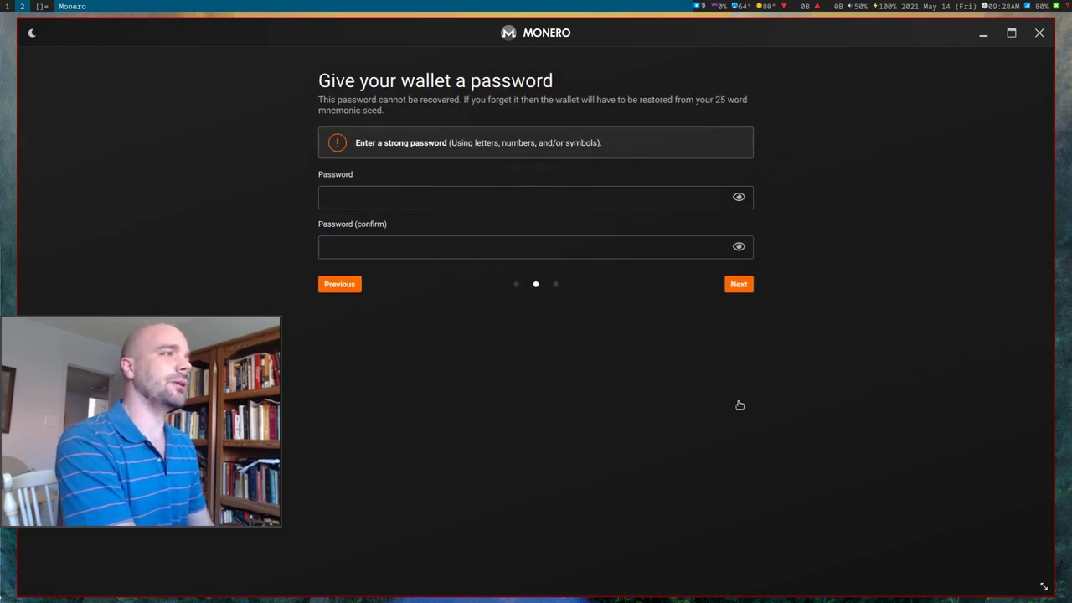
left_click(399, 192)
type("test")
key("Tab")
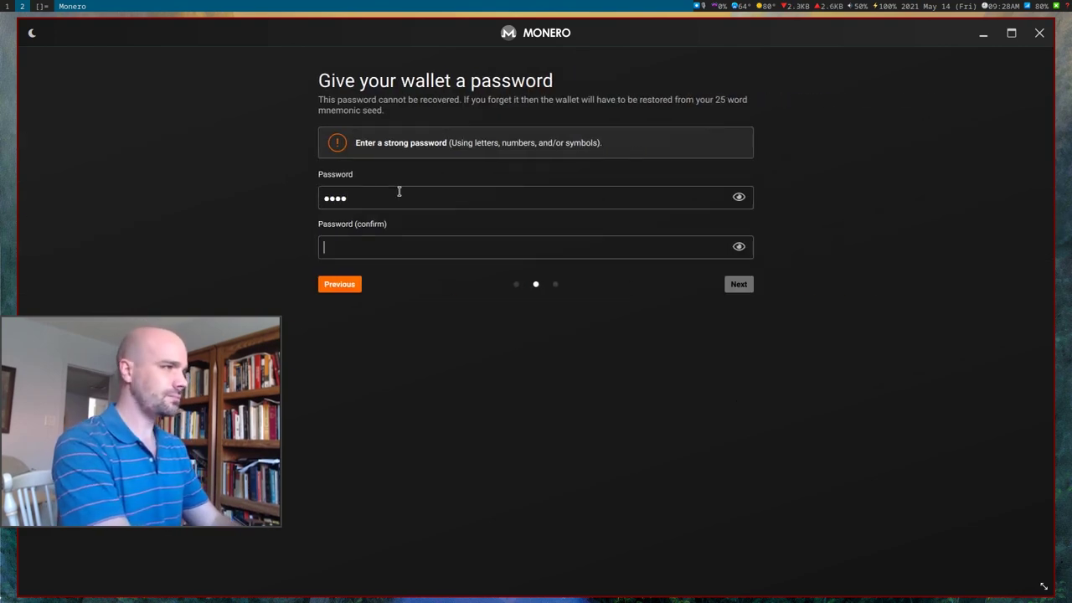
type("test")
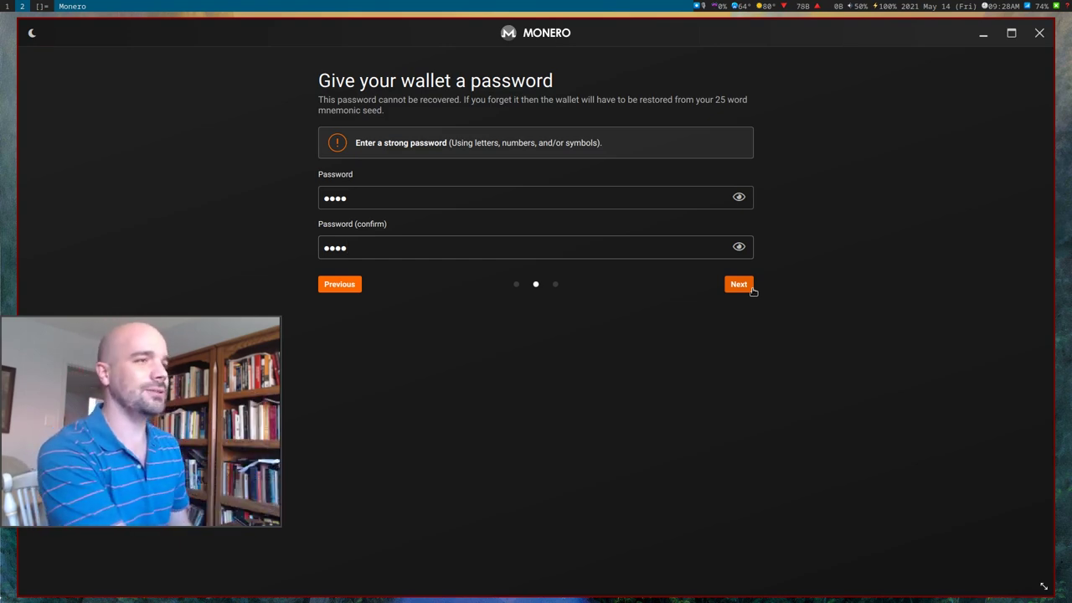
left_click(739, 285)
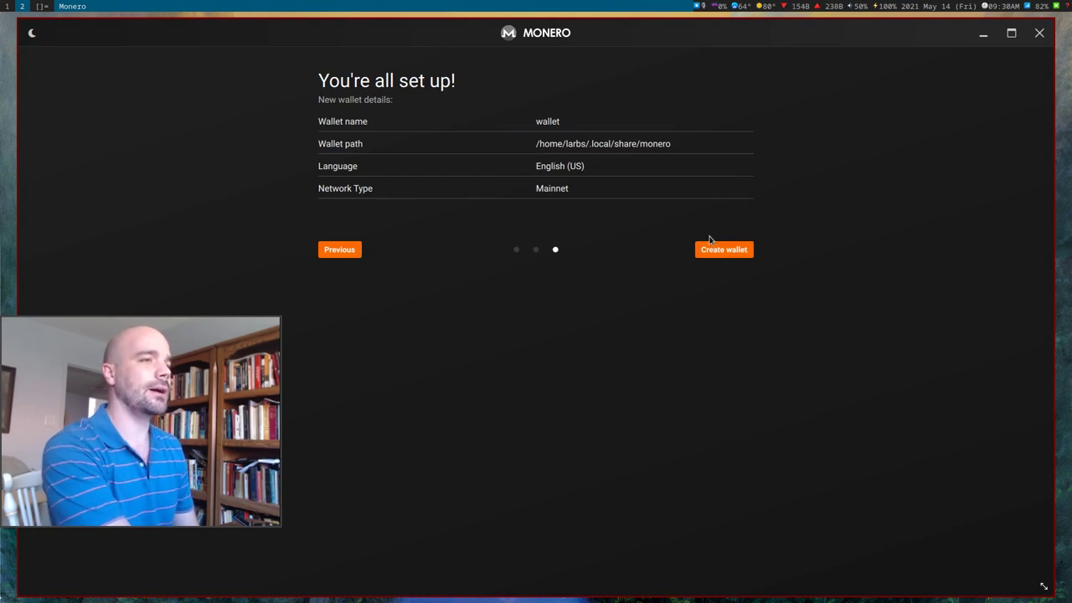
Open the new wallet by entering its password at the prompt.
left_click(708, 251)
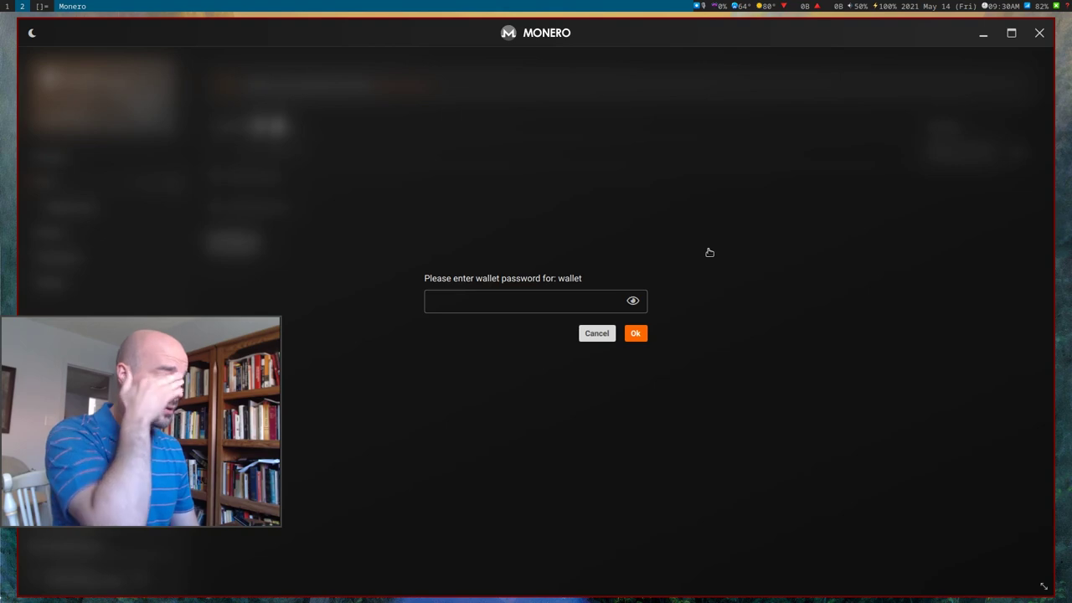
type("****")
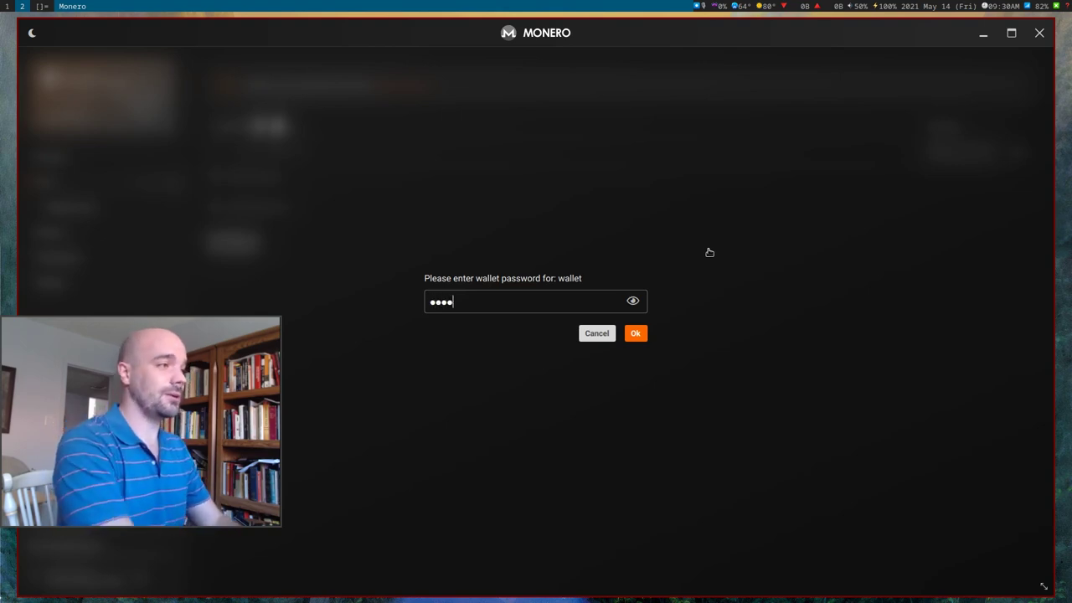
key("Return")
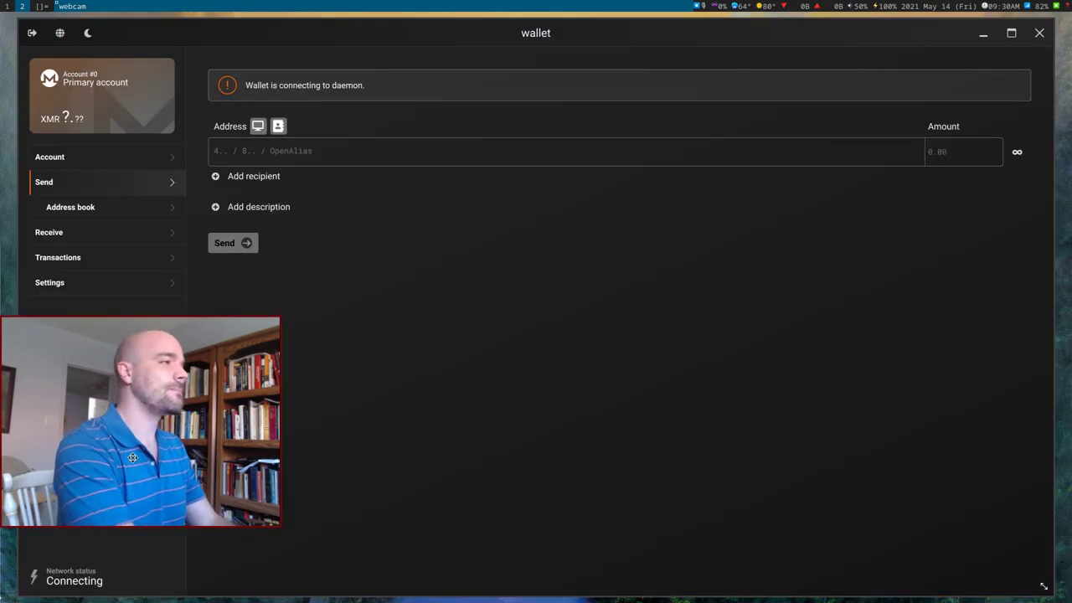
left_click_drag(131, 456, 885, 399)
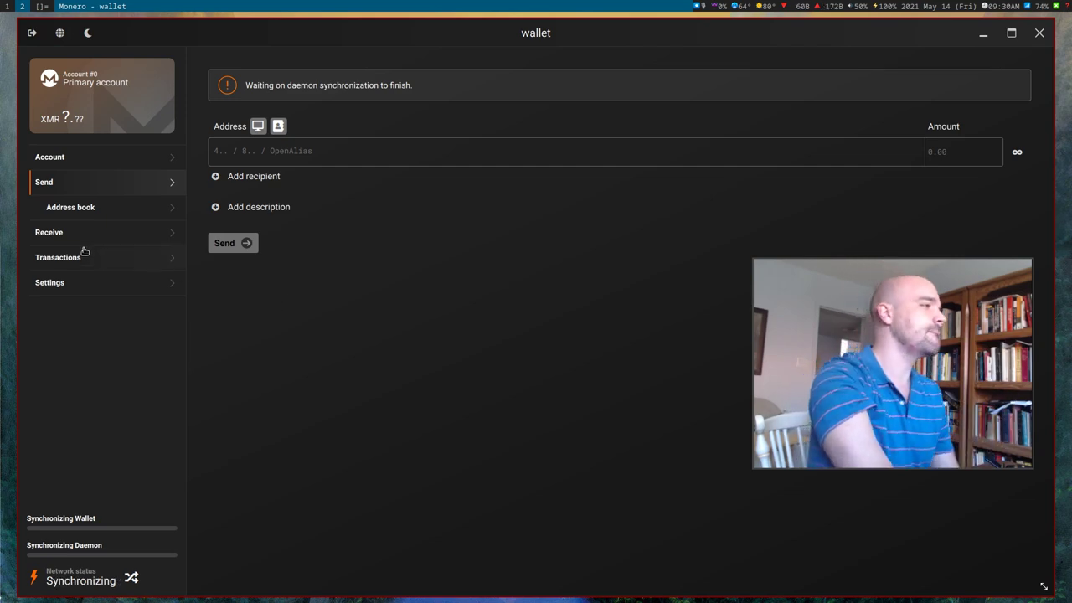
Show the Receive page, copy the primary address and paste it into a workspace 3 terminal.
left_click(50, 232)
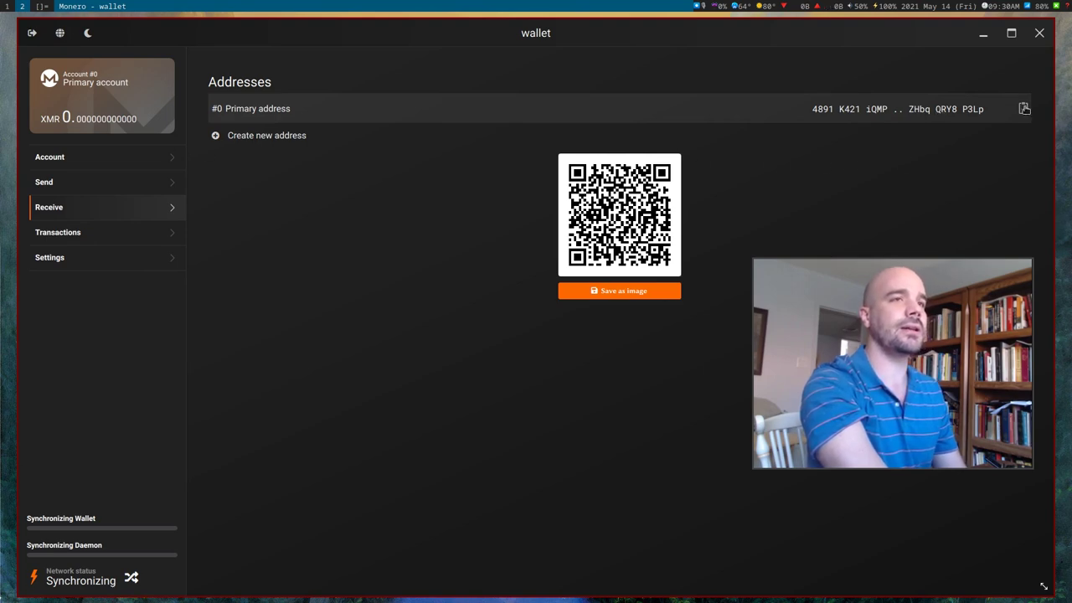
left_click(1025, 109)
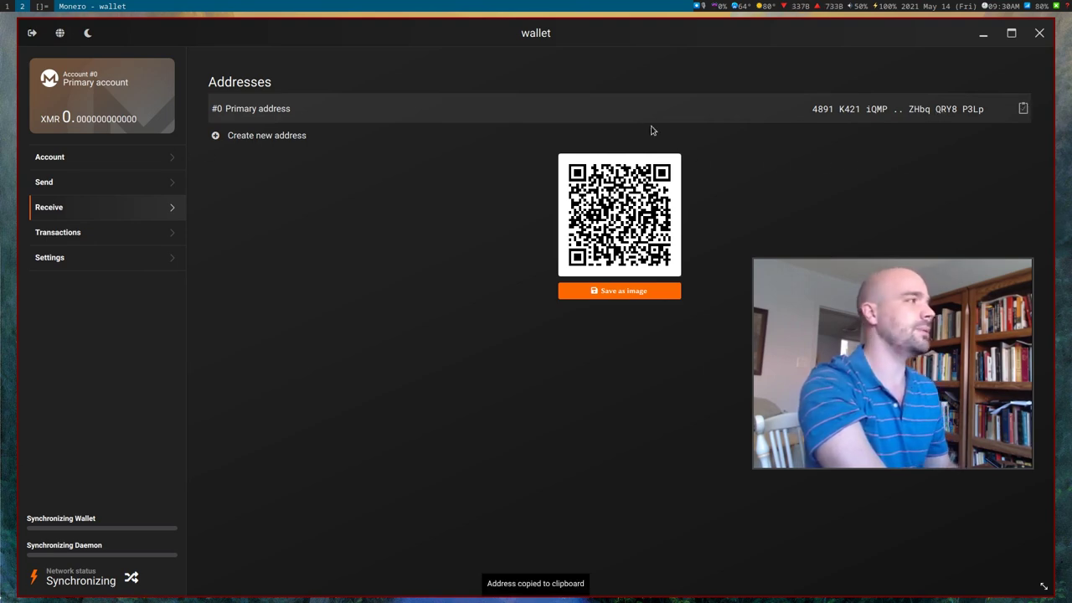
key("super+3")
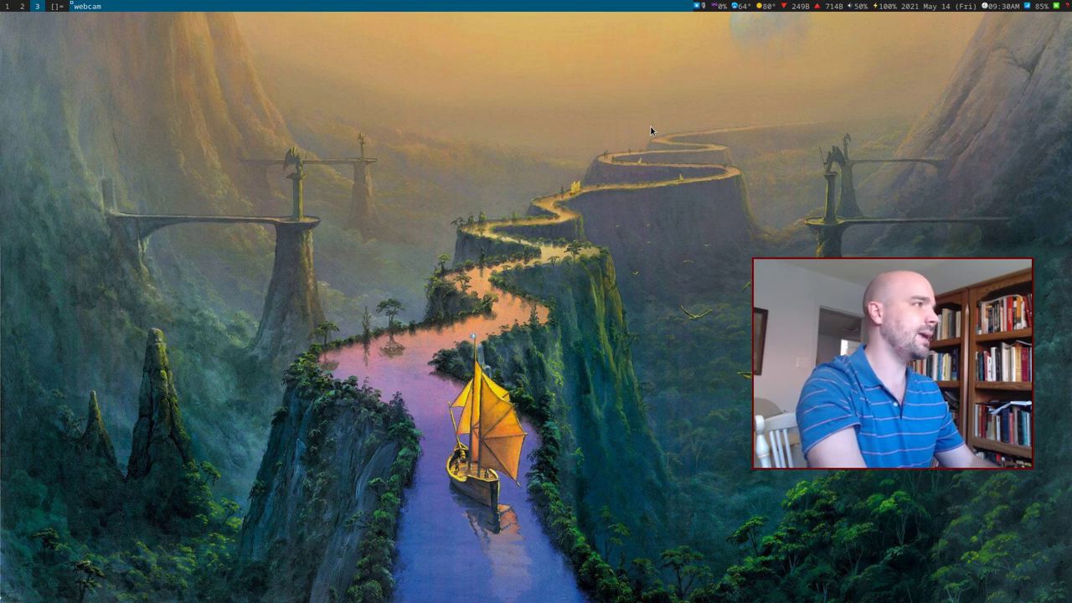
key("super+Return")
key("ctrl+shift+v")
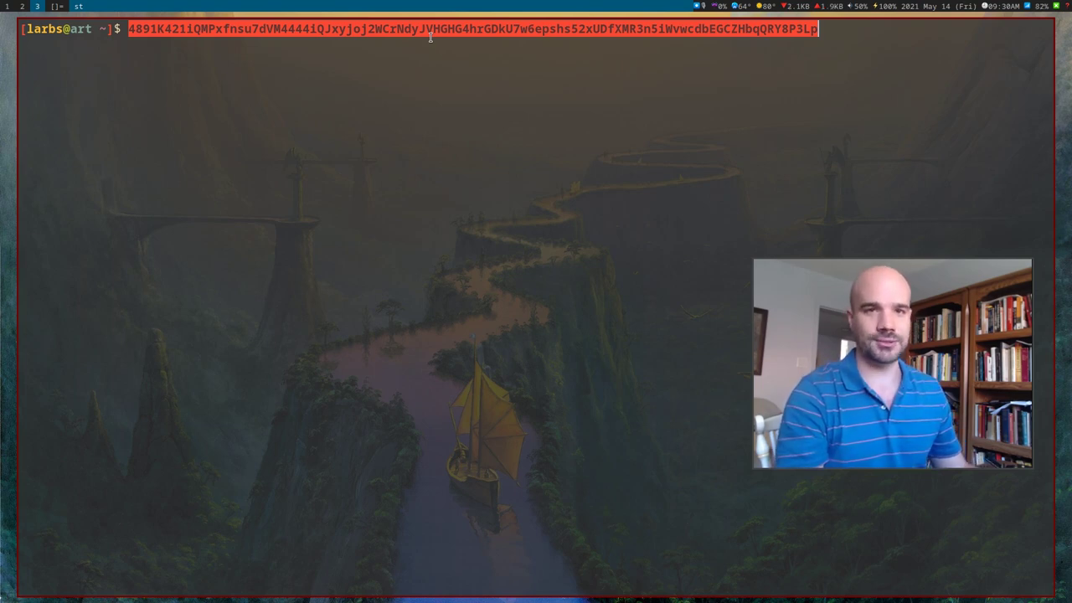
Re-check the copied primary address in further terminals, closing the last one and returning to the wallet.
key("super+2")
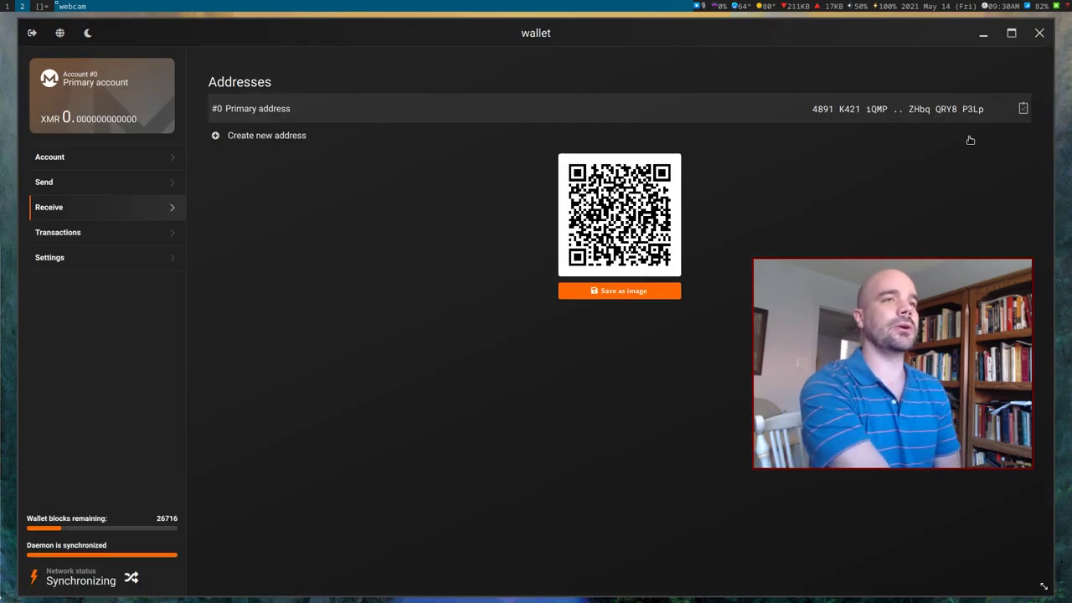
key("super+3")
key("super+Return")
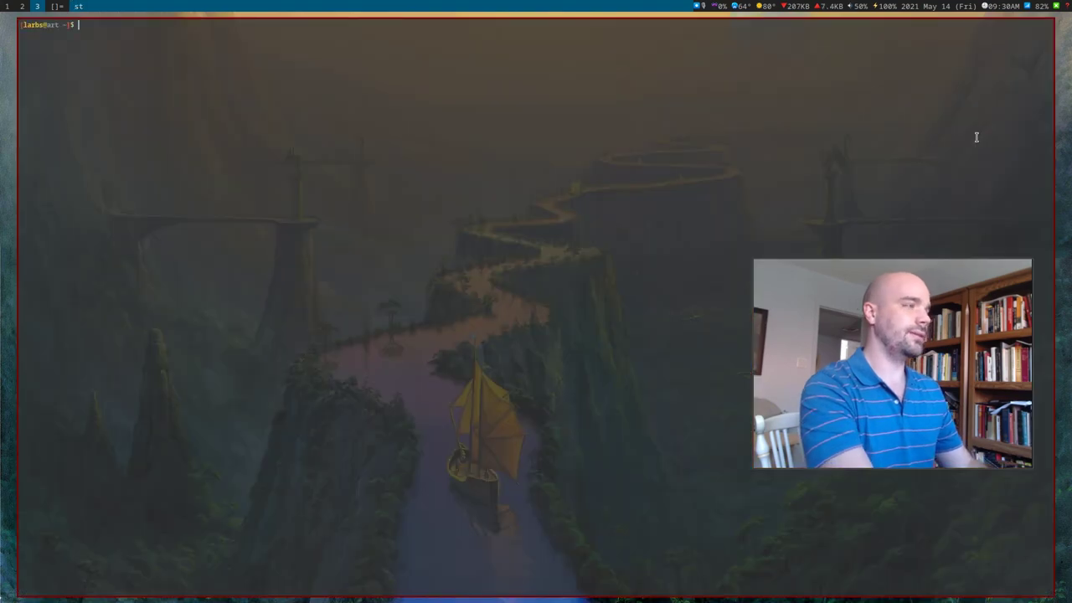
key("ctrl+shift+v")
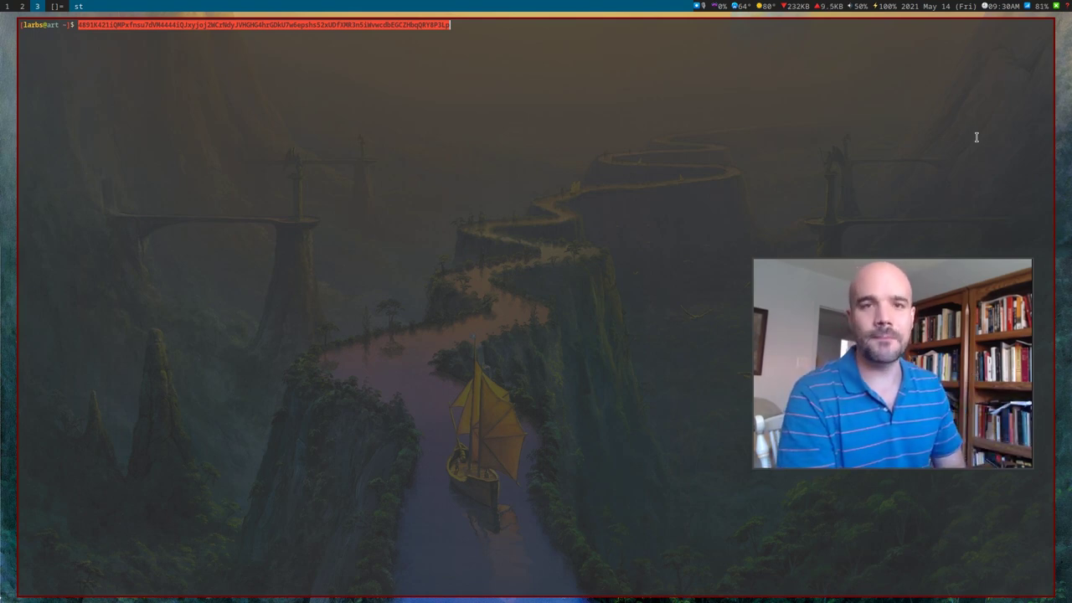
key("super+2")
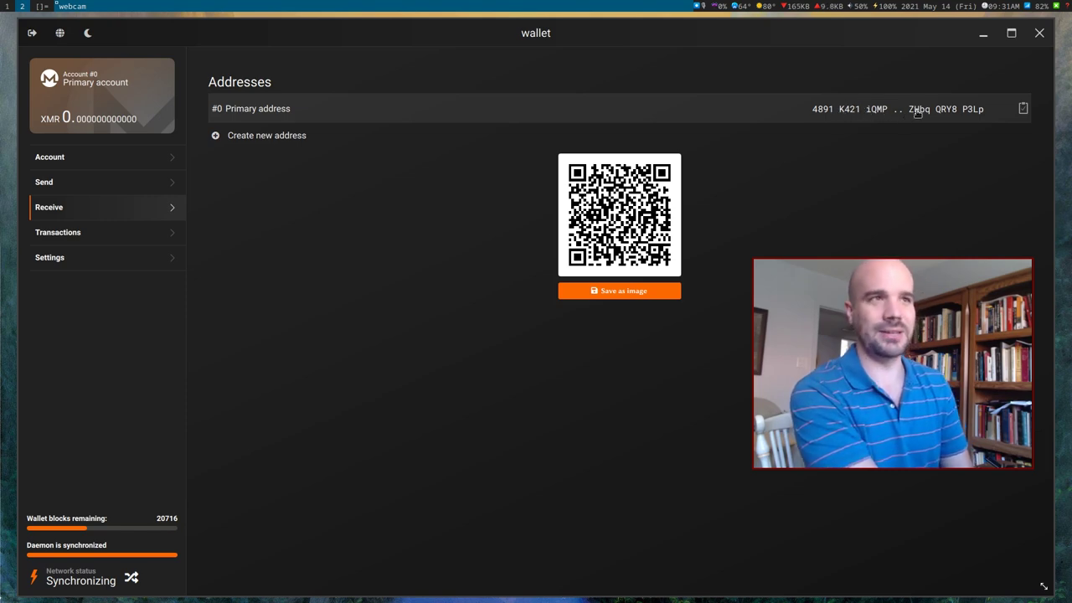
left_click(917, 112)
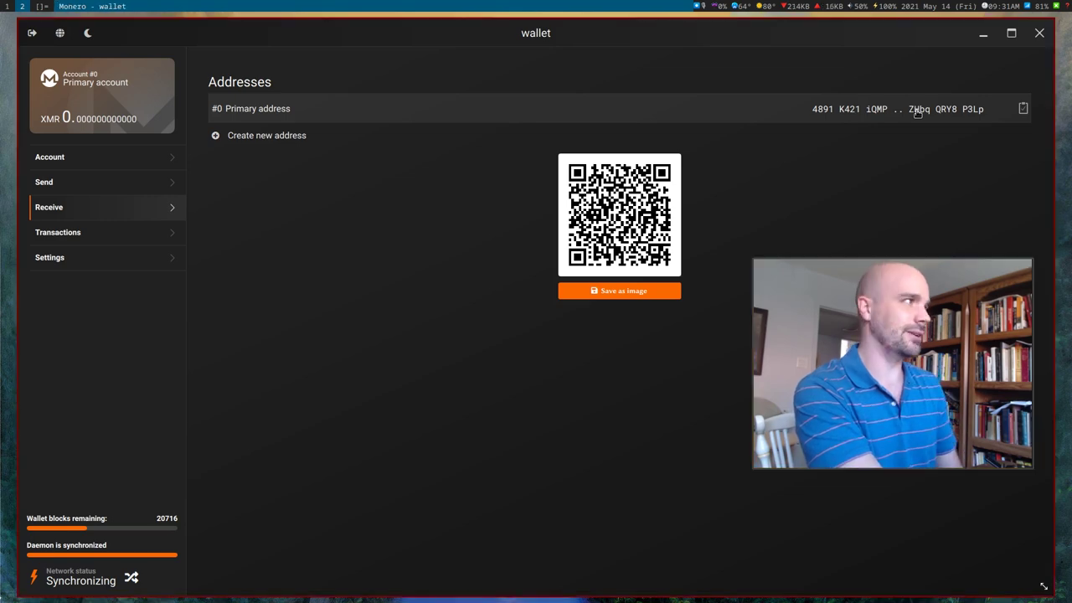
key("super+3")
key("super+Return")
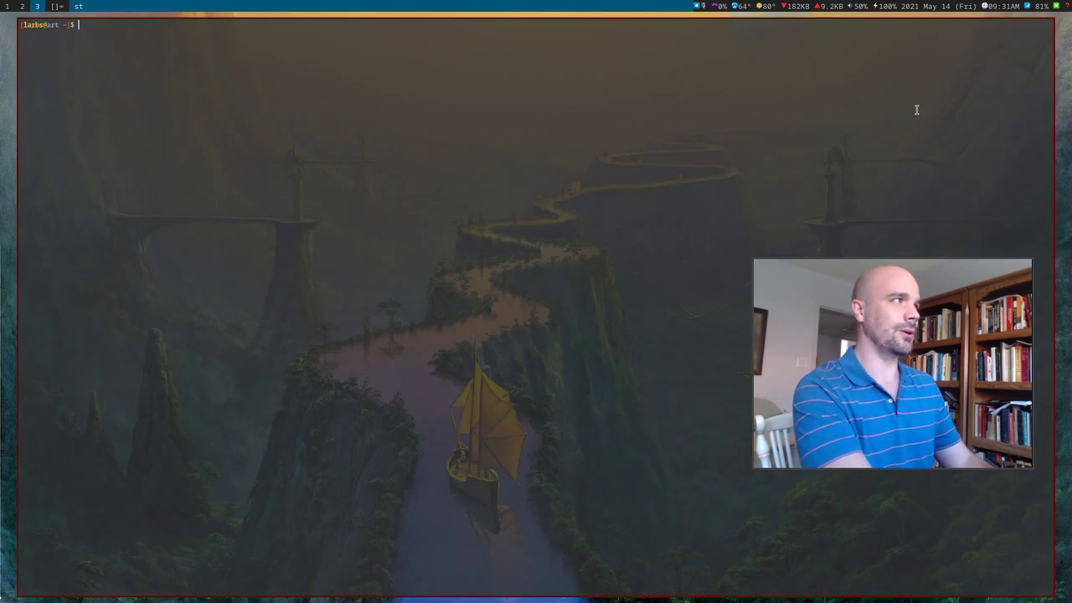
key("ctrl+shift+v")
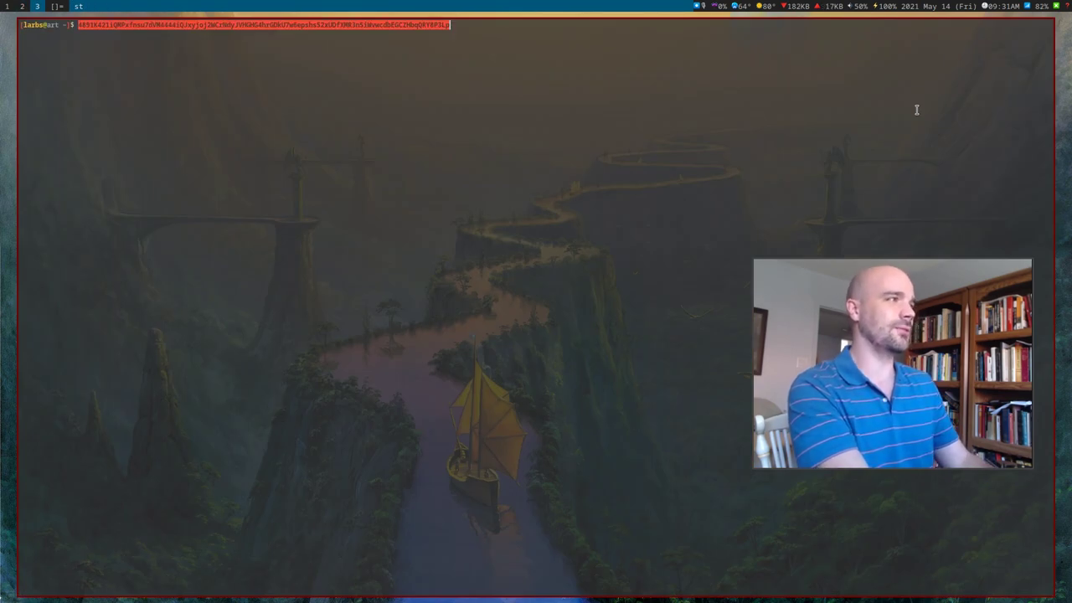
key("super+q")
key("super+2")
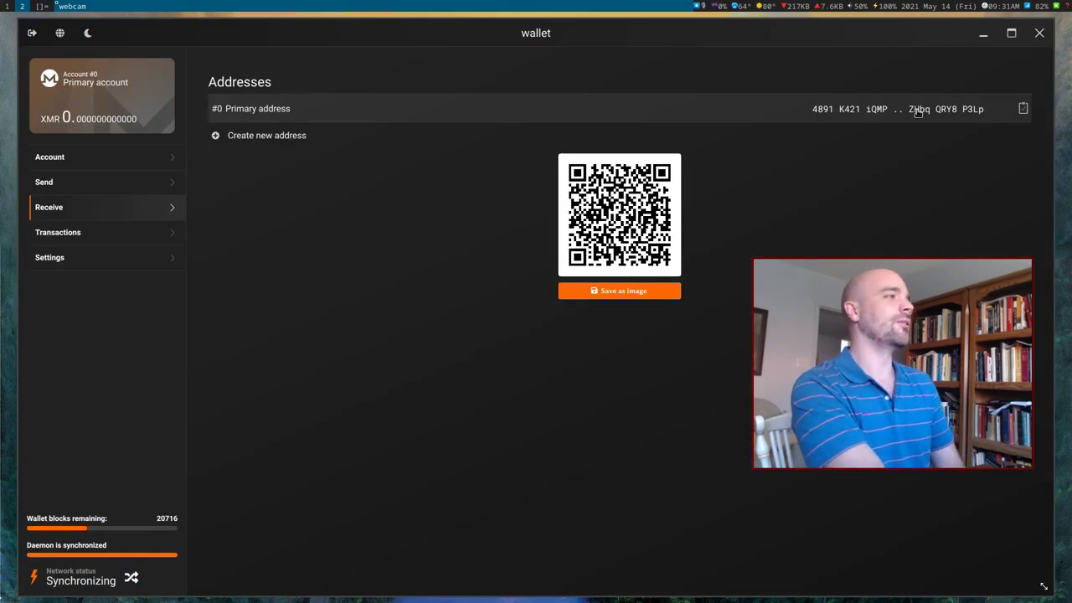
Save the primary address QR code as the image file monero.png.
left_click(601, 294)
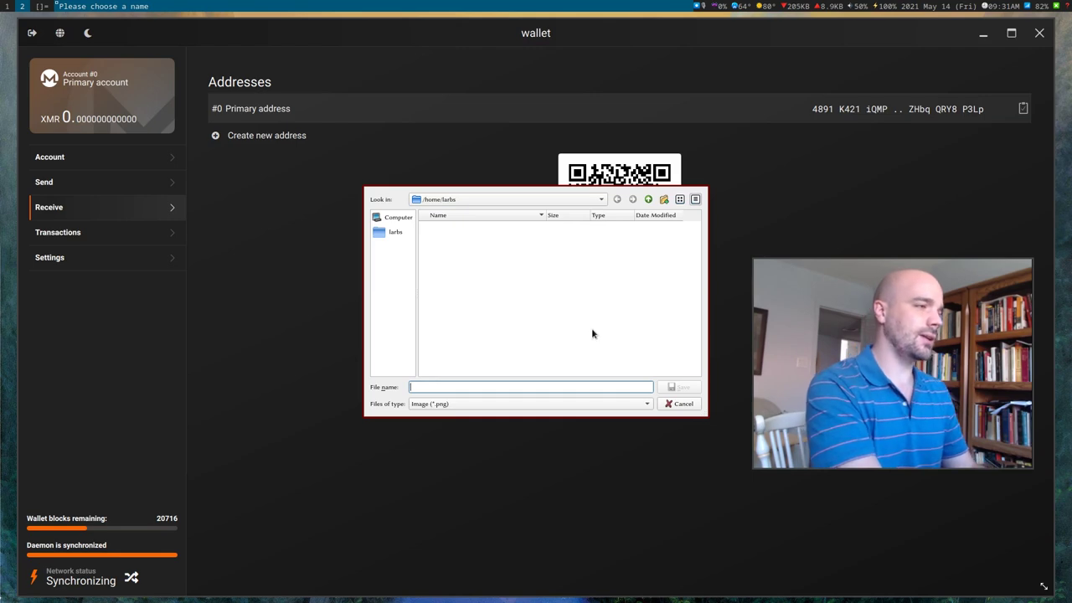
type("monero.png")
key("Return")
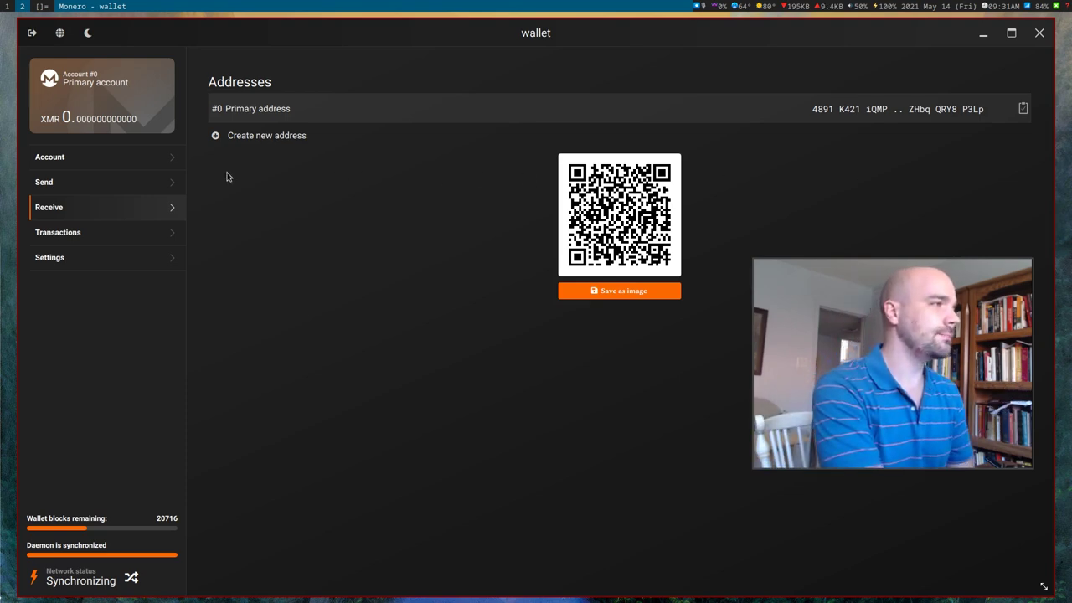
Add a new receiving subaddress labelled 'alt'.
left_click(236, 140)
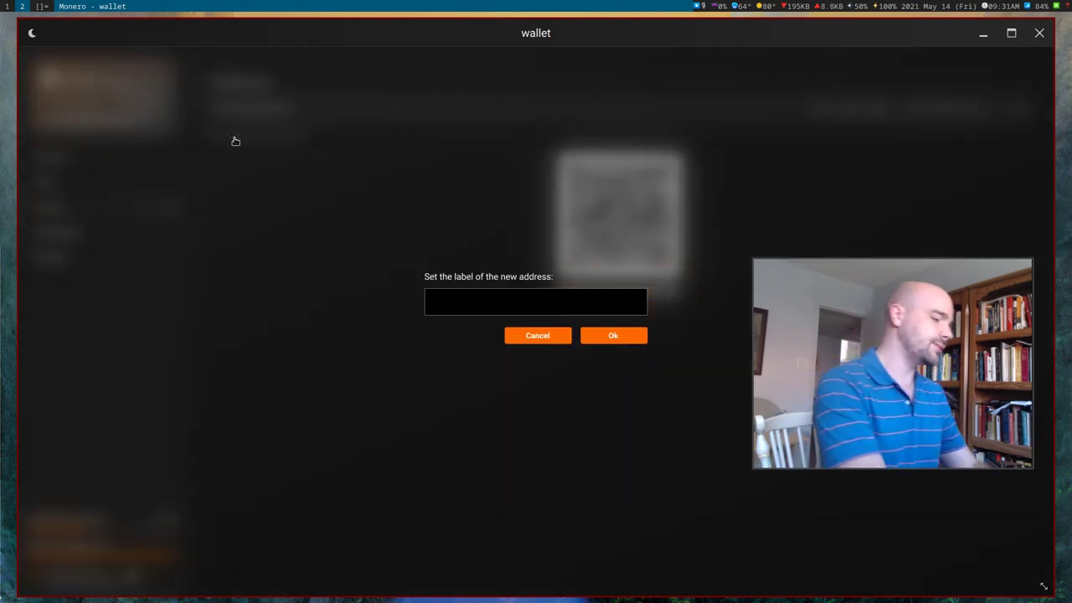
type("alt")
key("Return")
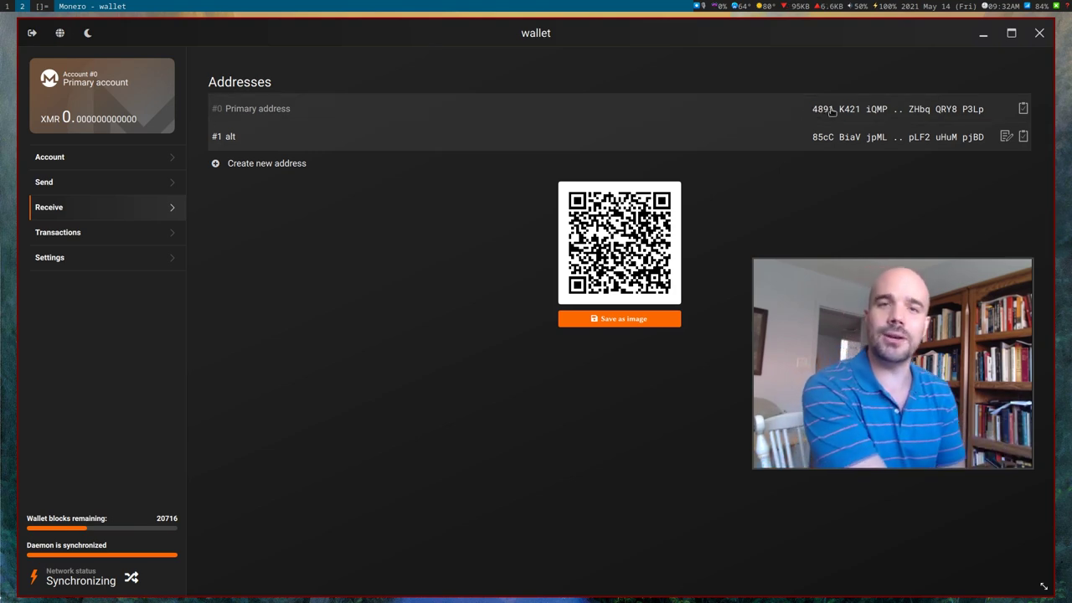
Add another receiving subaddress labelled 'anonymous'.
left_click(288, 167)
type("anon")
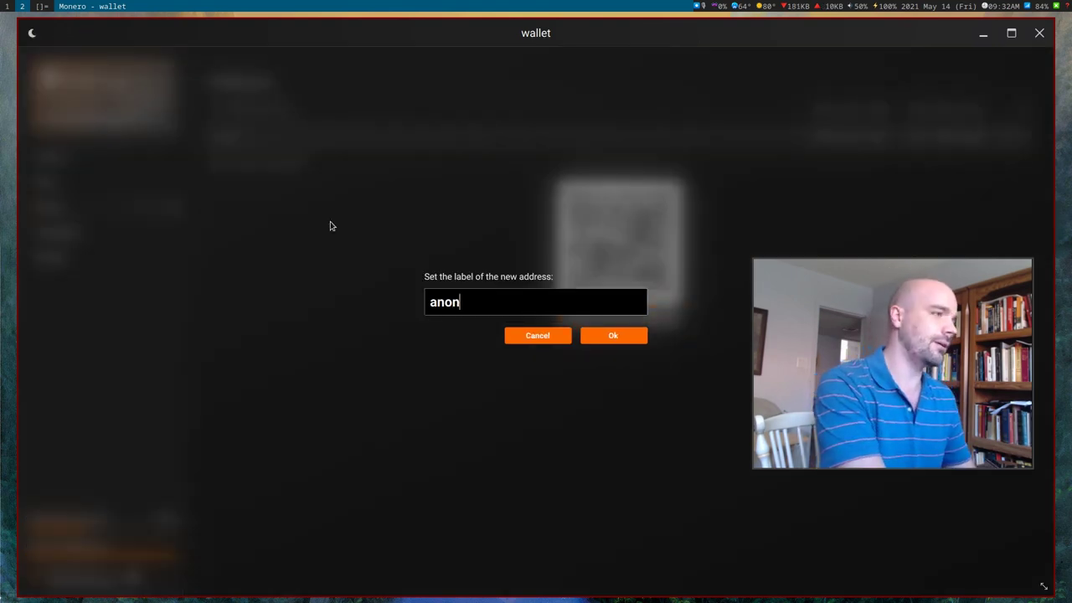
type("ymous")
key("Return")
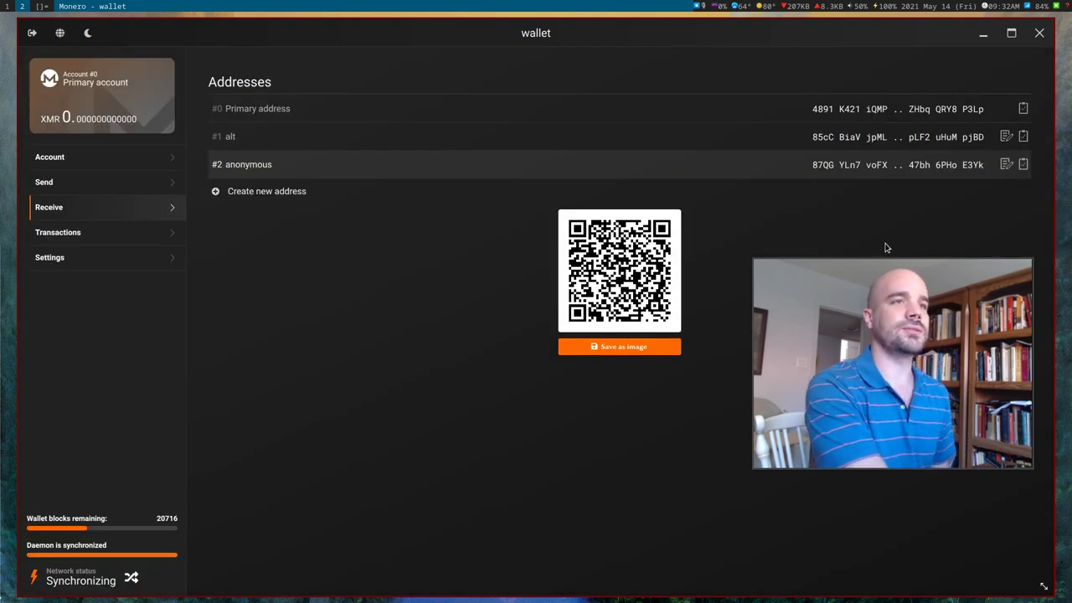